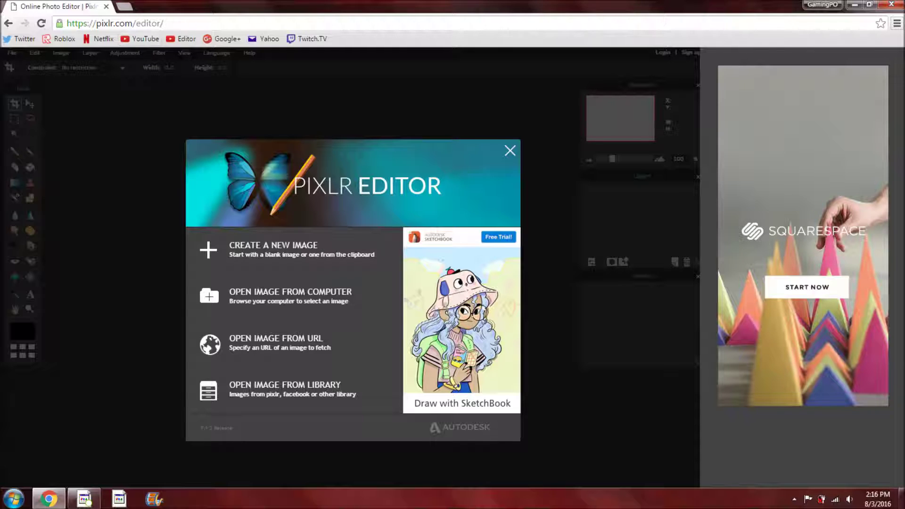
click(163, 23)
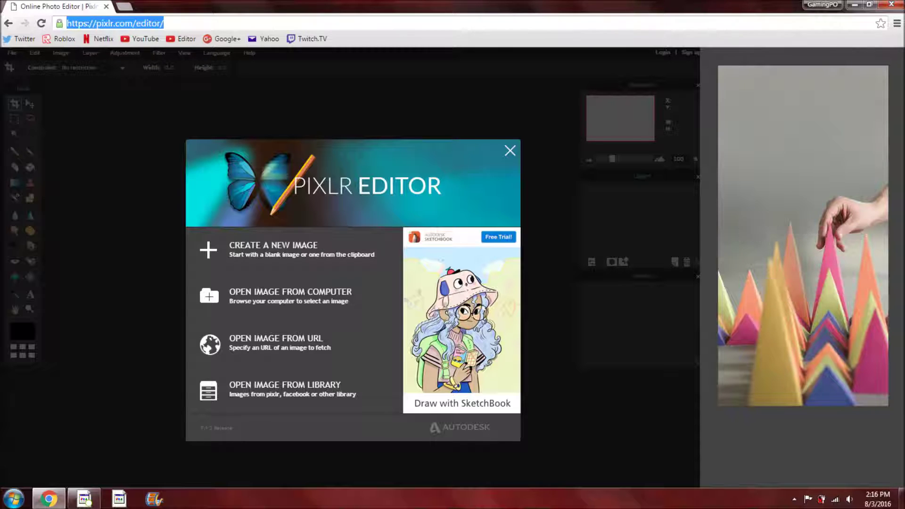
click(189, 24)
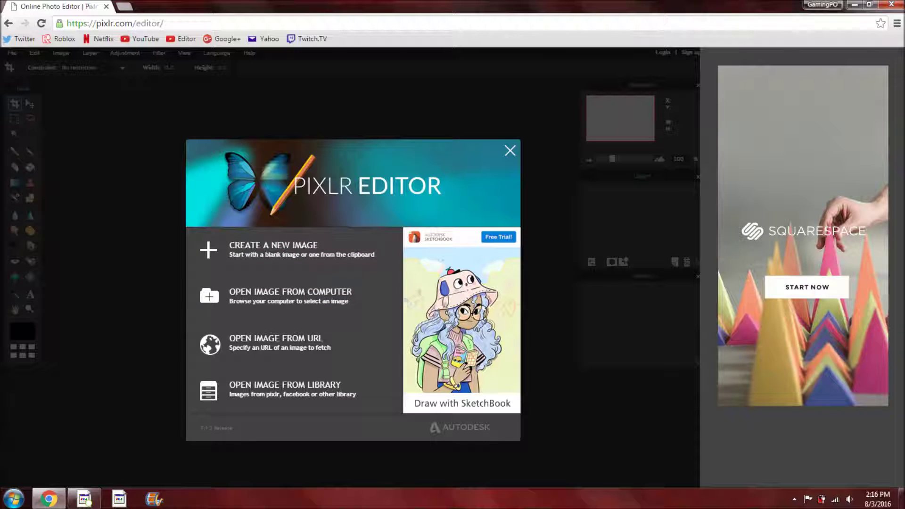
- Start a new blank image and set its size to 2560 pixels wide by 1440 pixels high
click(292, 250)
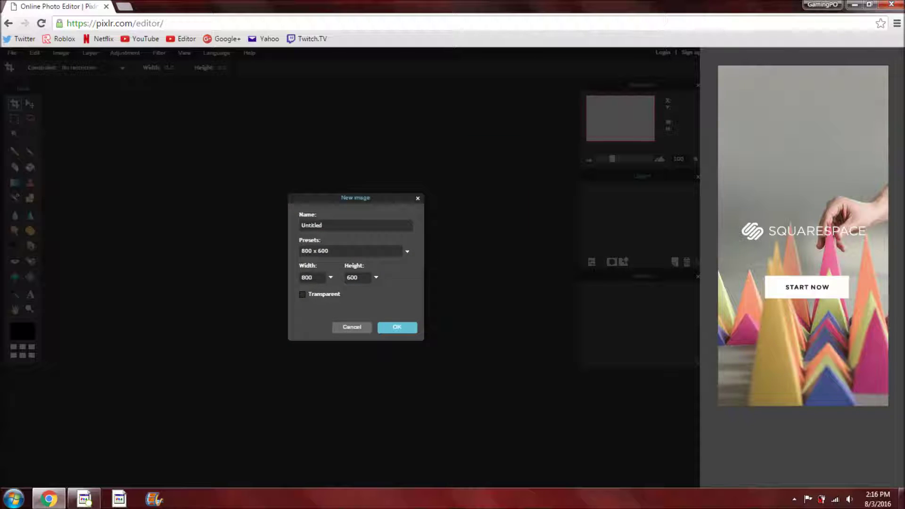
click(407, 251)
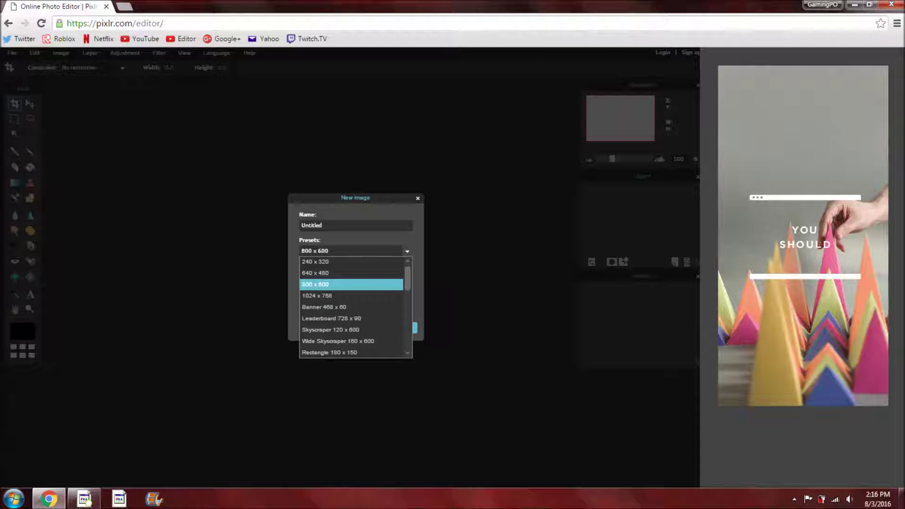
click(352, 285)
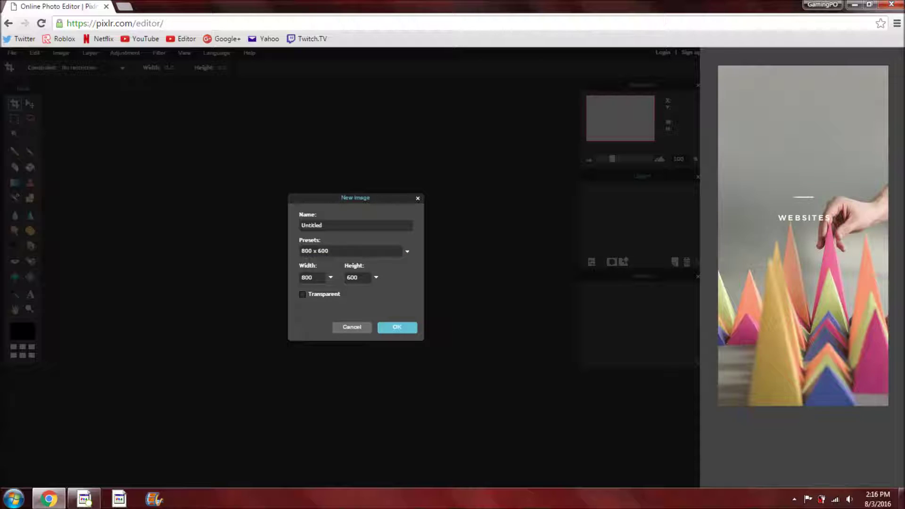
double_click(307, 277)
key(BackSpace)
text(2)
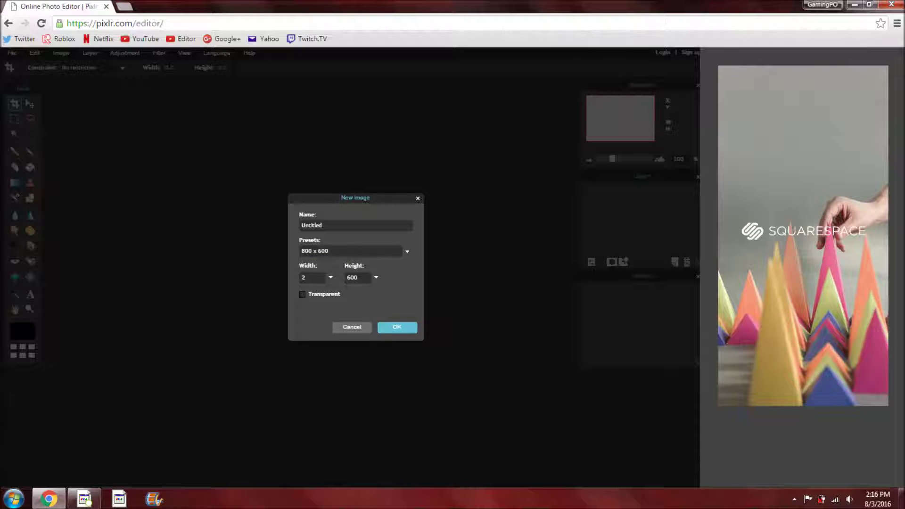
text(560)
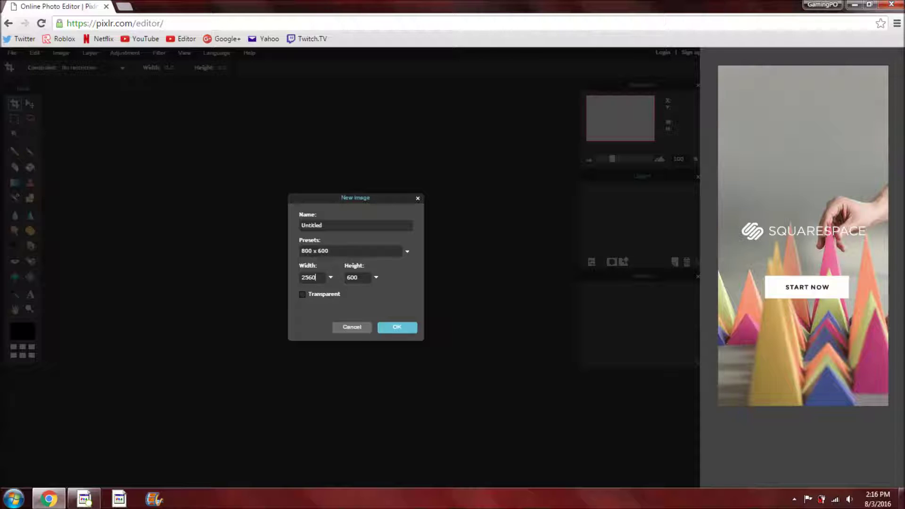
key(Tab)
key(BackSpace)
text(1440)
- Make the new image transparent, name it video, and create it
click(302, 294)
drag(323, 225, 300, 225)
key(BackSpace)
text(video)
key(Return)
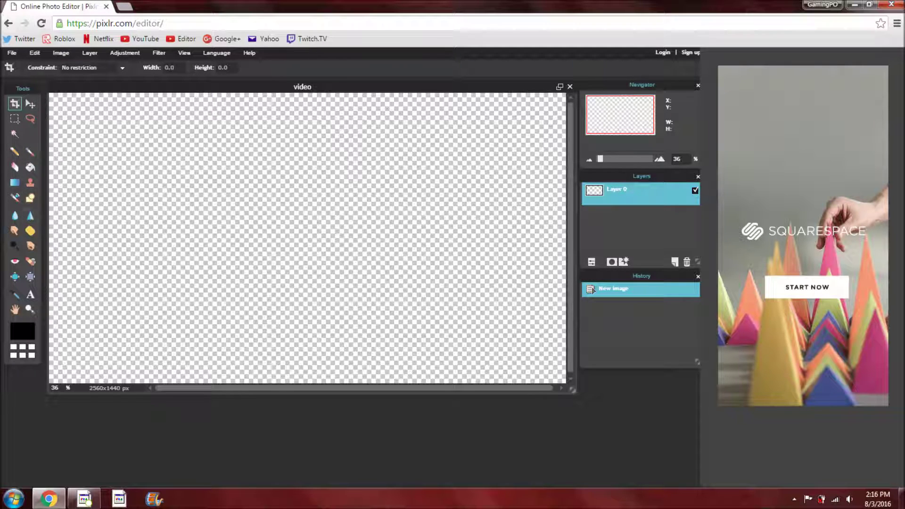
- Try filling the empty canvas with black using the Paint bucket tool and undo the fill
click(30, 166)
click(23, 331)
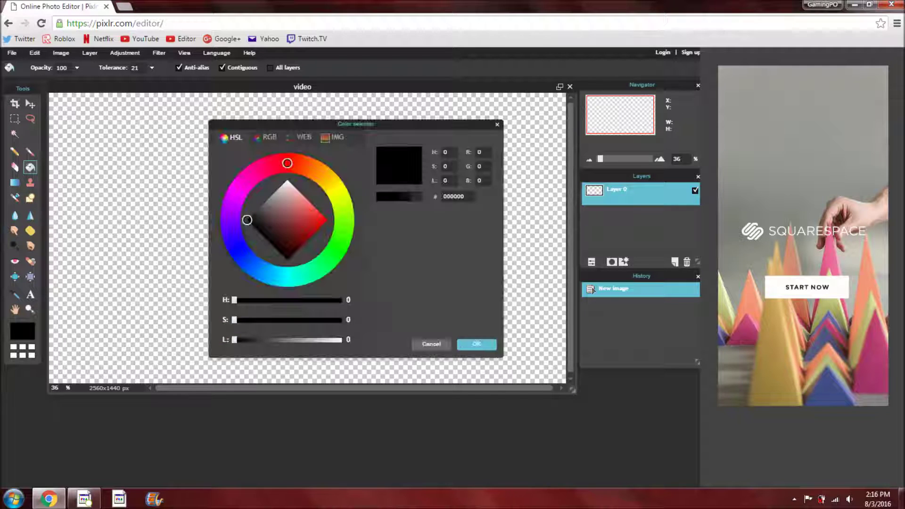
click(284, 199)
drag(284, 199, 317, 219)
click(431, 344)
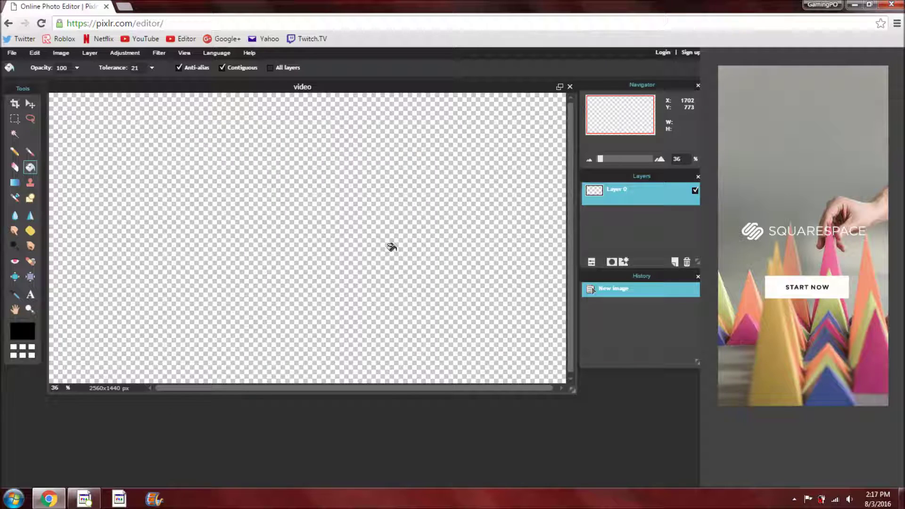
click(280, 185)
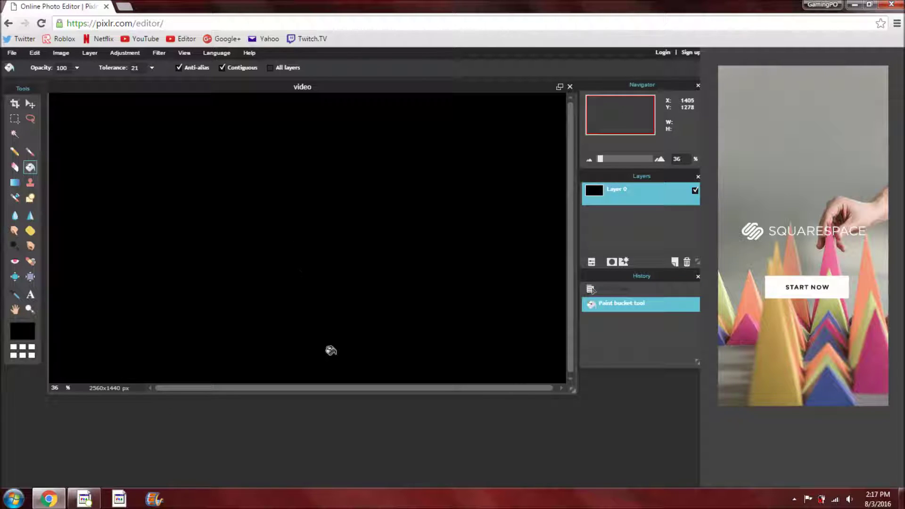
key(ctrl+alt+z)
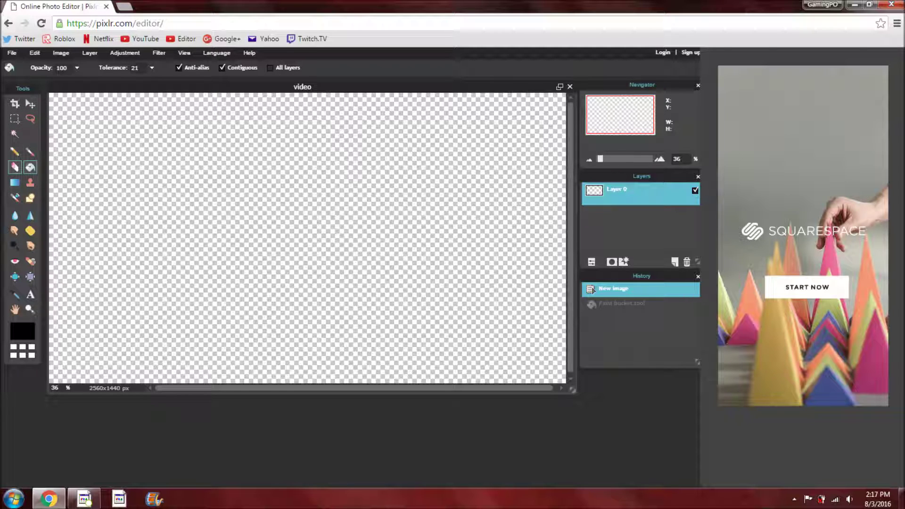
- Try a white-to-red linear gradient running from the canvas's upper edge to its lower edge and undo it
click(15, 183)
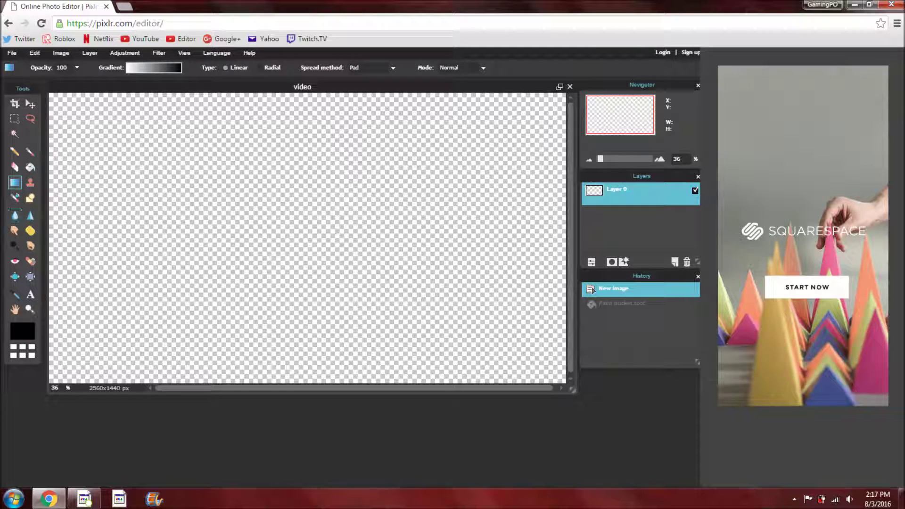
click(154, 67)
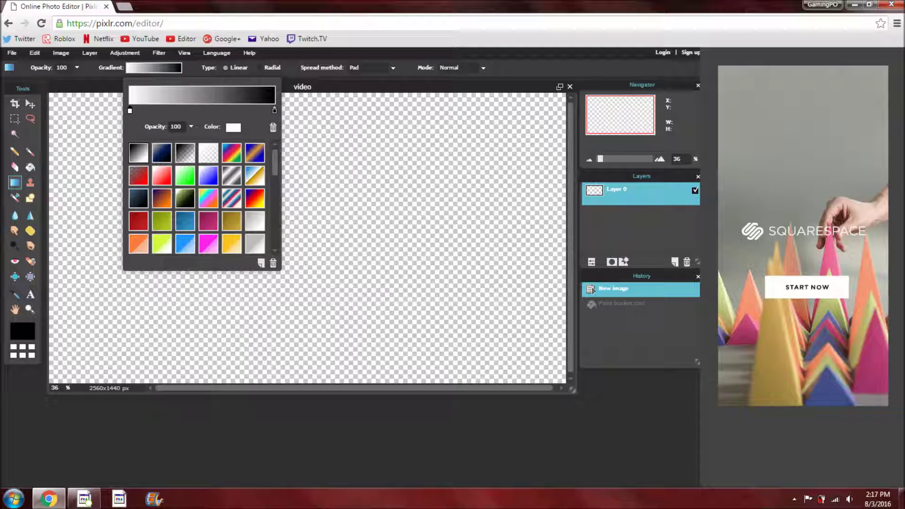
click(162, 176)
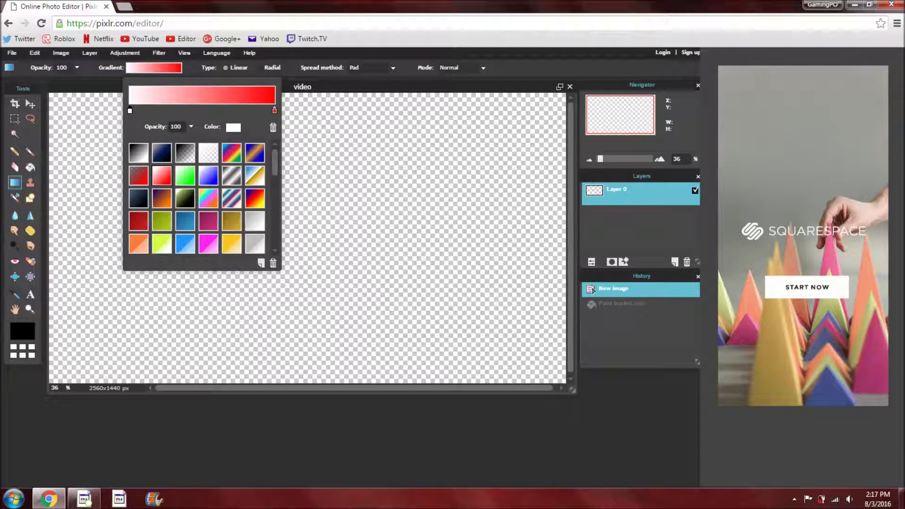
click(343, 142)
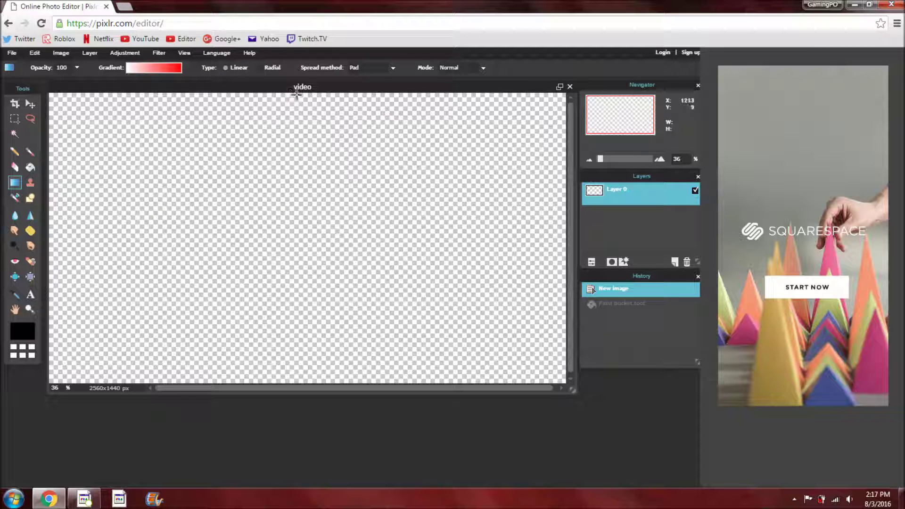
drag(303, 88, 303, 388)
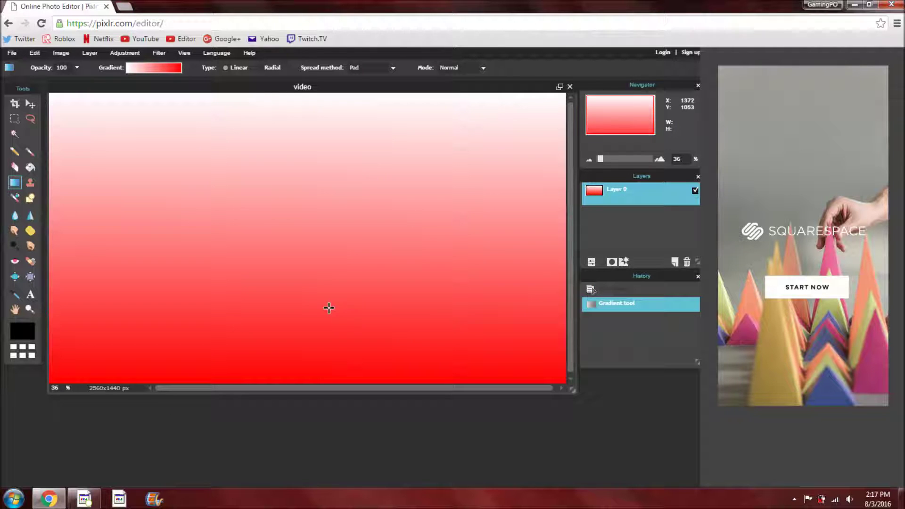
key(ctrl+z)
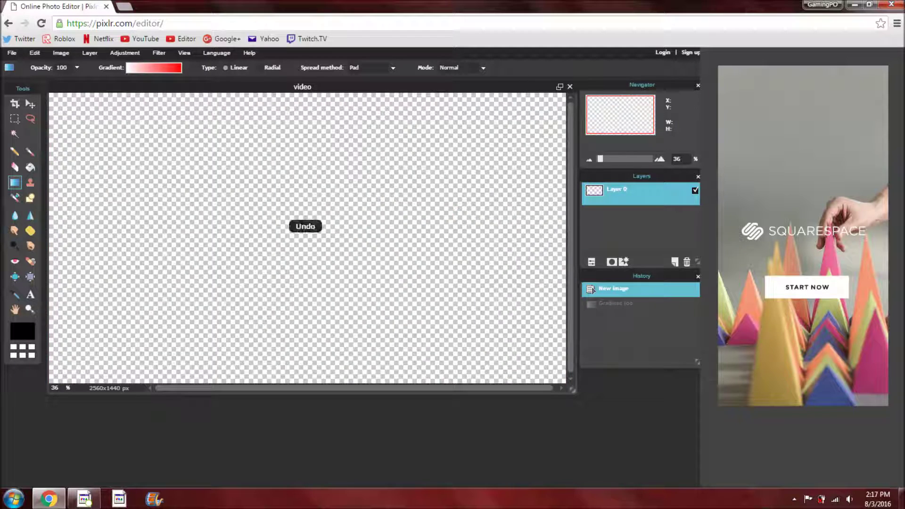
key(ctrl+t)
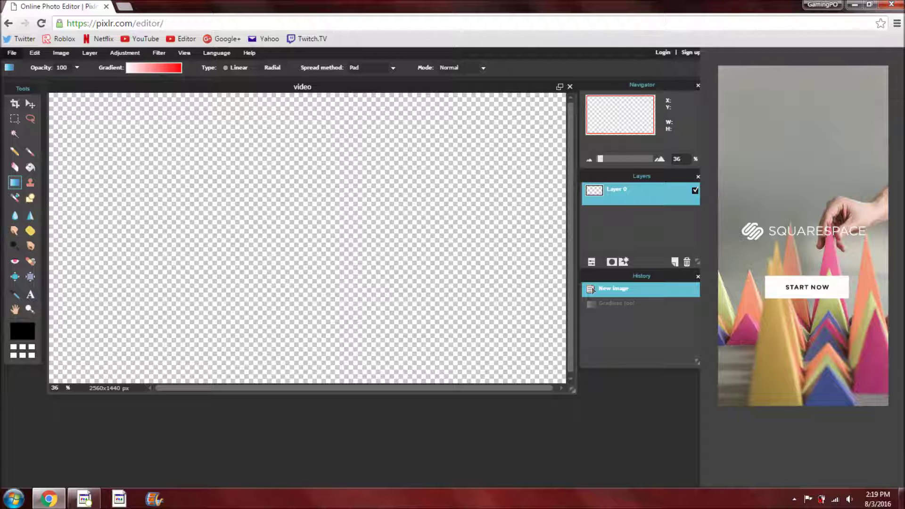
- Open the red-grunge-sunrays image from the Desktop and copy the whole picture
click(12, 52)
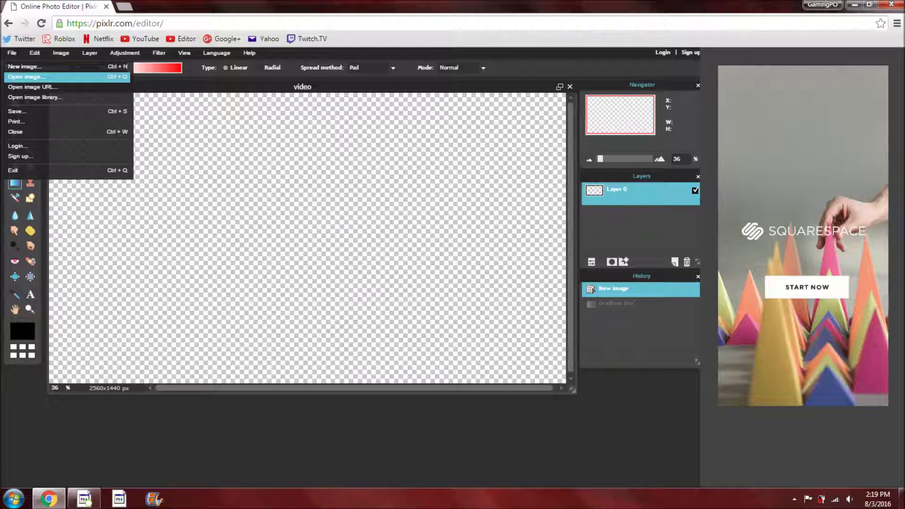
click(26, 77)
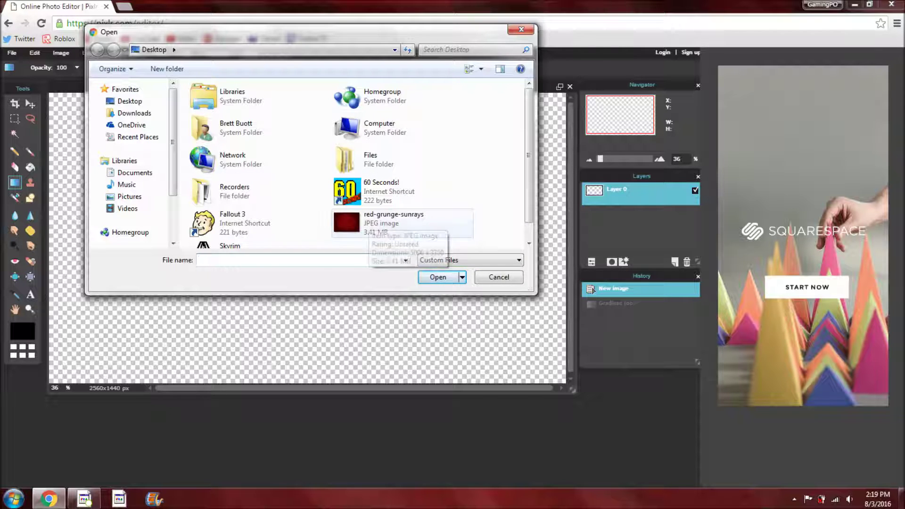
double_click(374, 221)
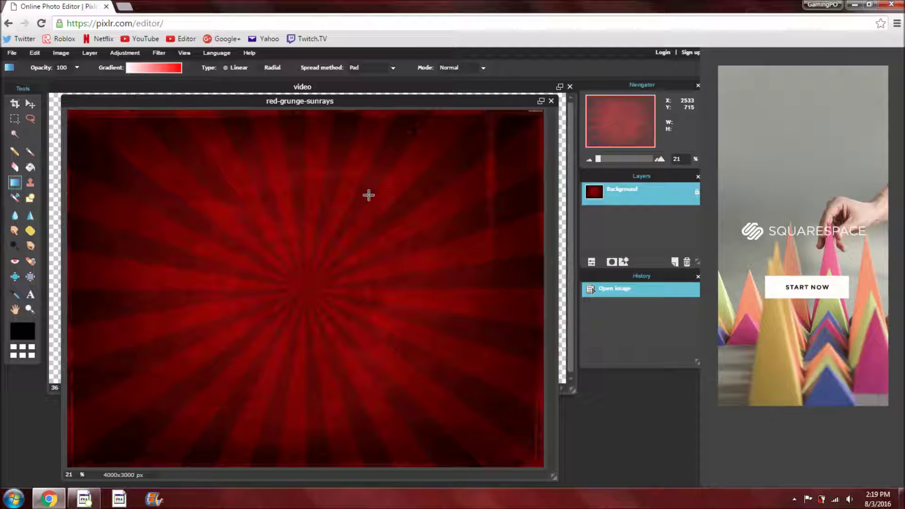
key(ctrl+a)
key(ctrl+c)
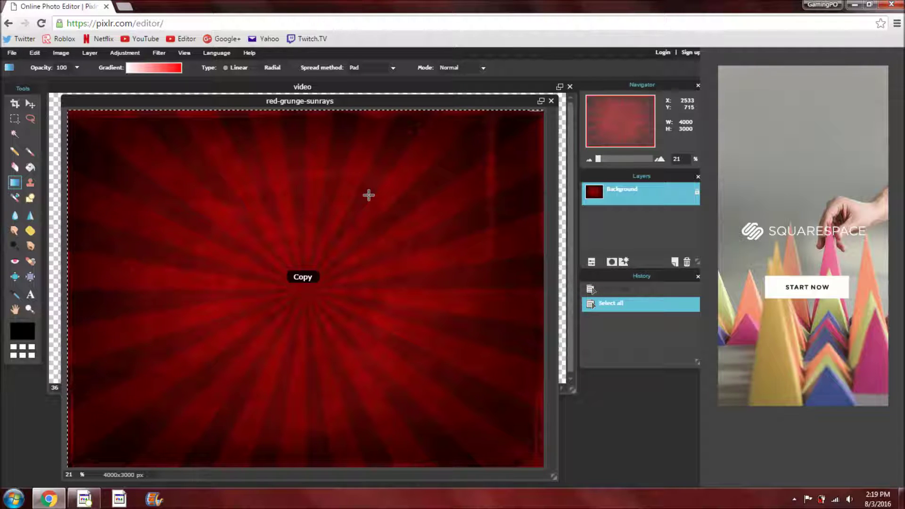
- Paste the copied sunrays picture into the video image and close the red-grunge-sunrays image
drag(396, 101, 359, 171)
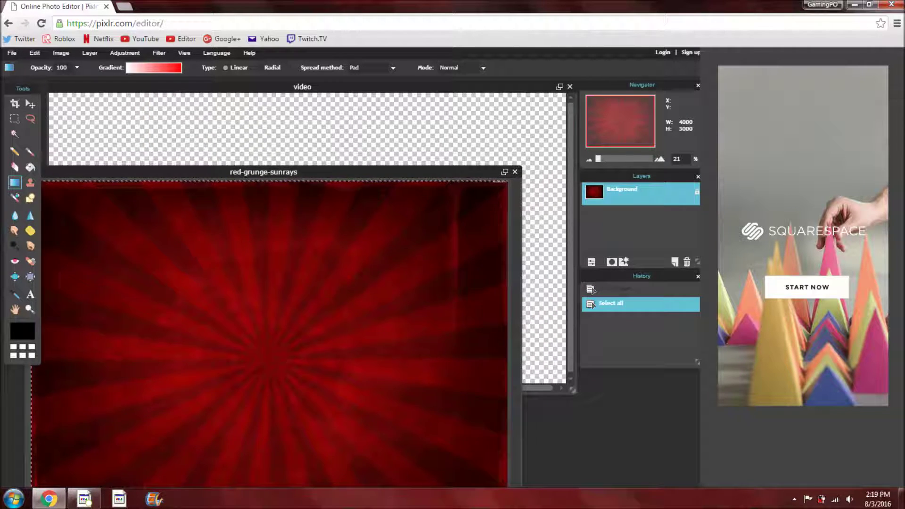
click(364, 126)
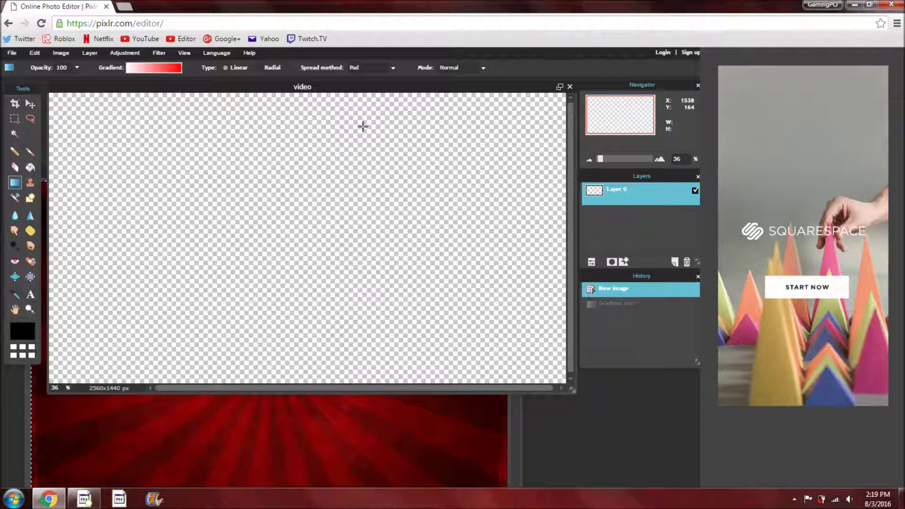
key(ctrl+v)
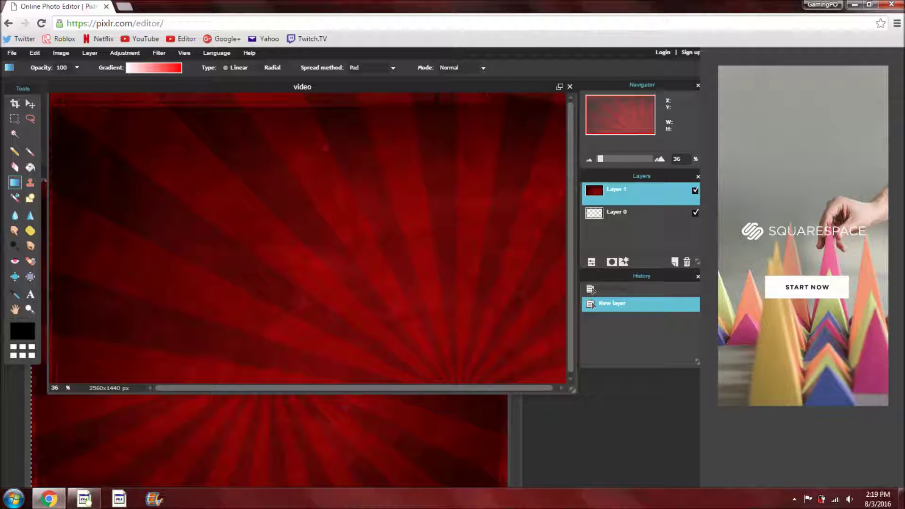
click(408, 403)
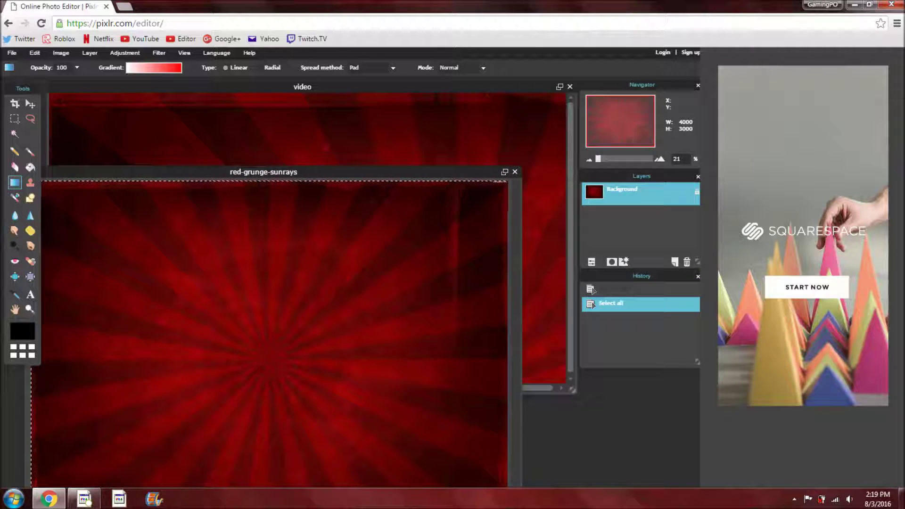
click(515, 172)
click(363, 290)
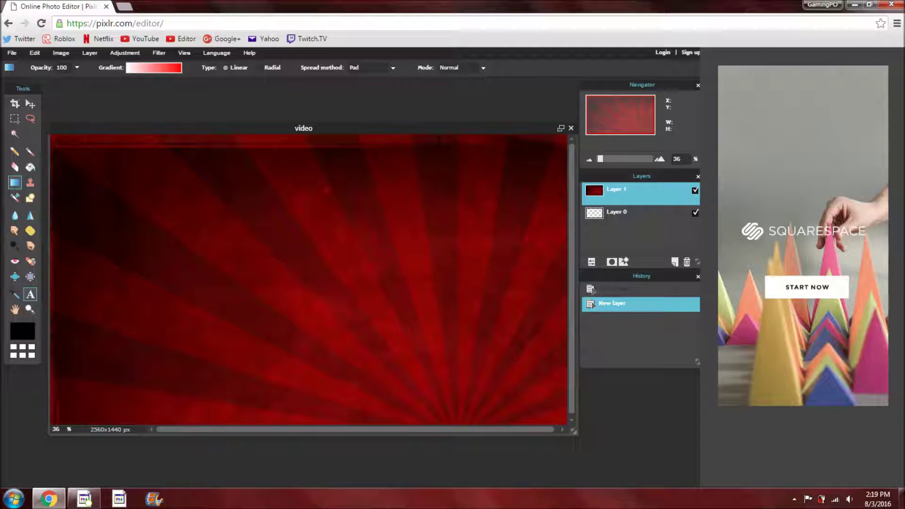
- Add the text "MY CAT IS A NOODLE" near the middle of the canvas in the DejaVu Sans Mono font
click(30, 294)
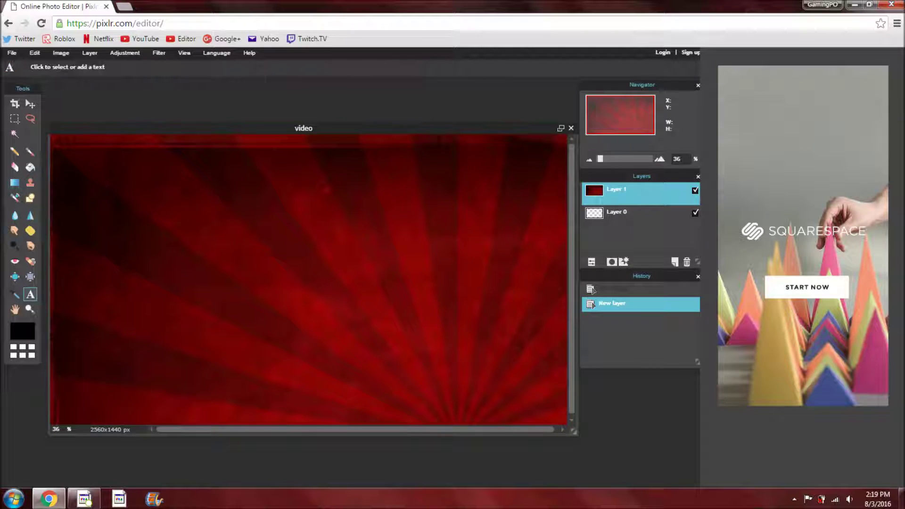
click(254, 295)
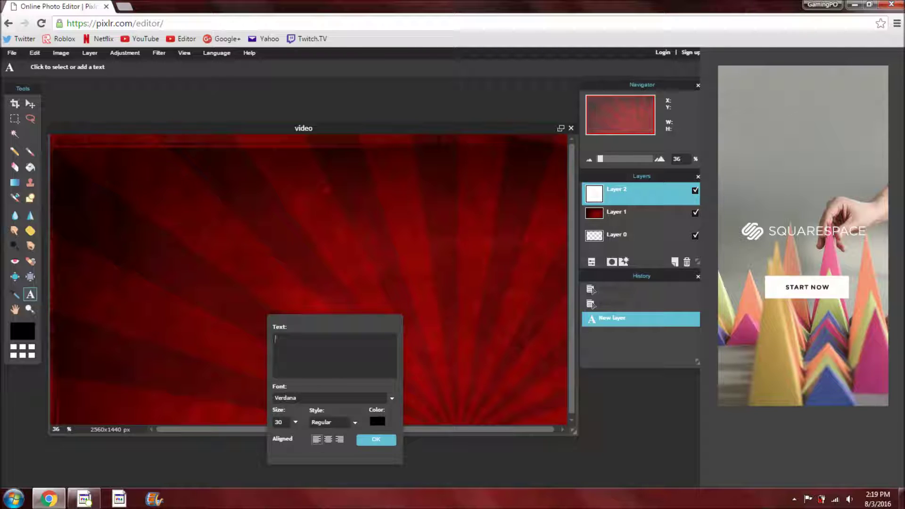
text(MY CAT IS A NOODLE)
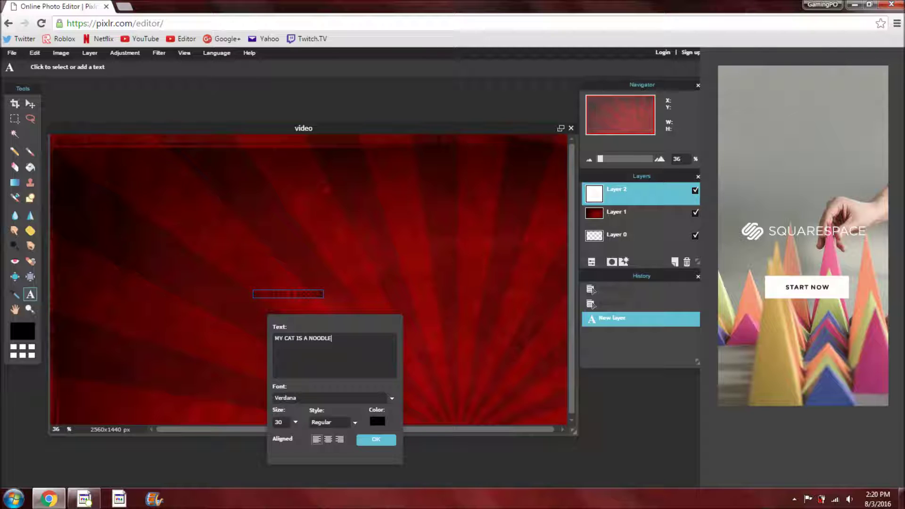
click(392, 398)
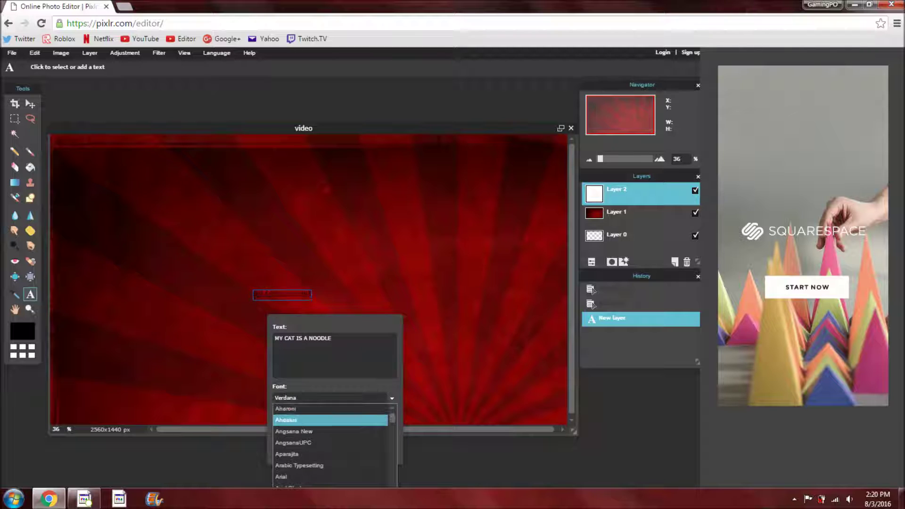
scroll(330, 454, down, 9)
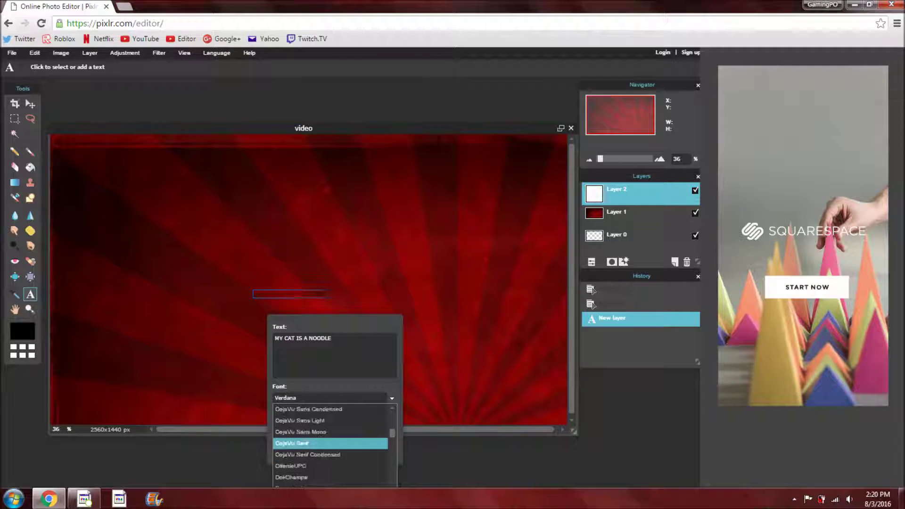
click(330, 431)
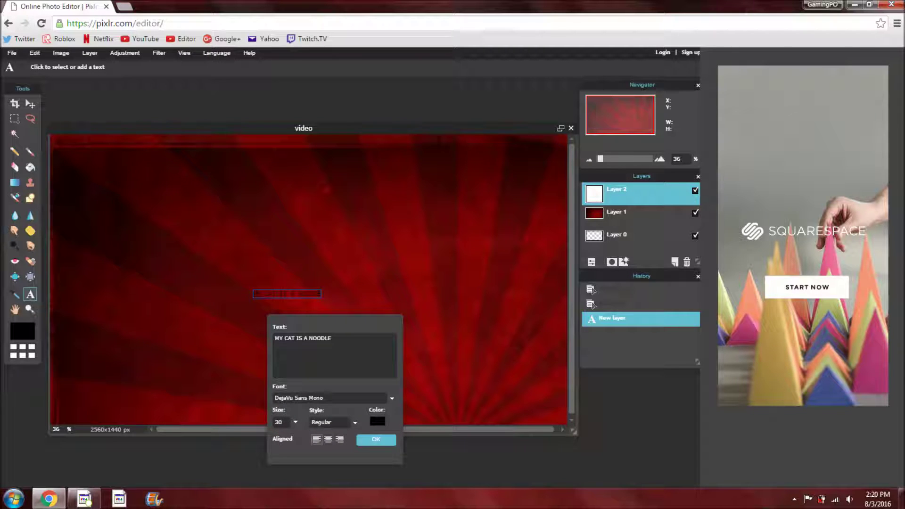
- Set the size of the MY CAT IS A NOODLE text to 100 and its style to Bold/Italic
click(296, 422)
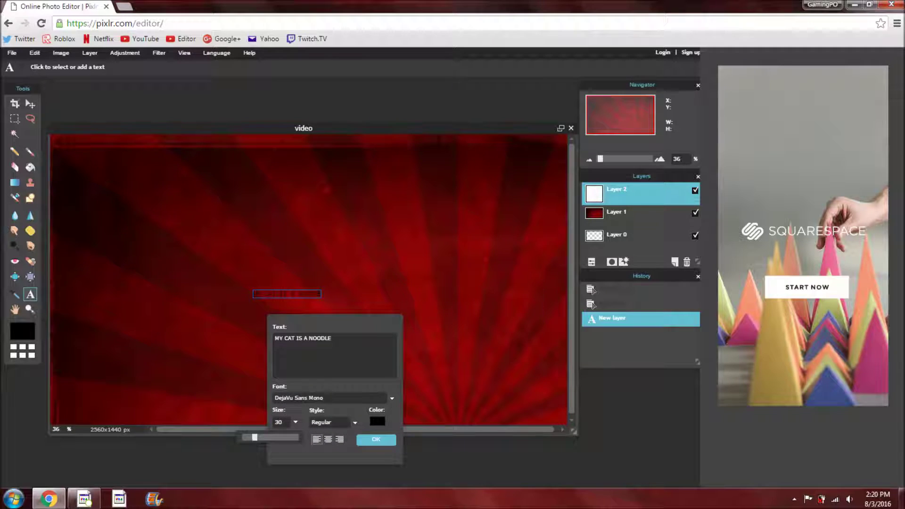
drag(255, 438, 298, 437)
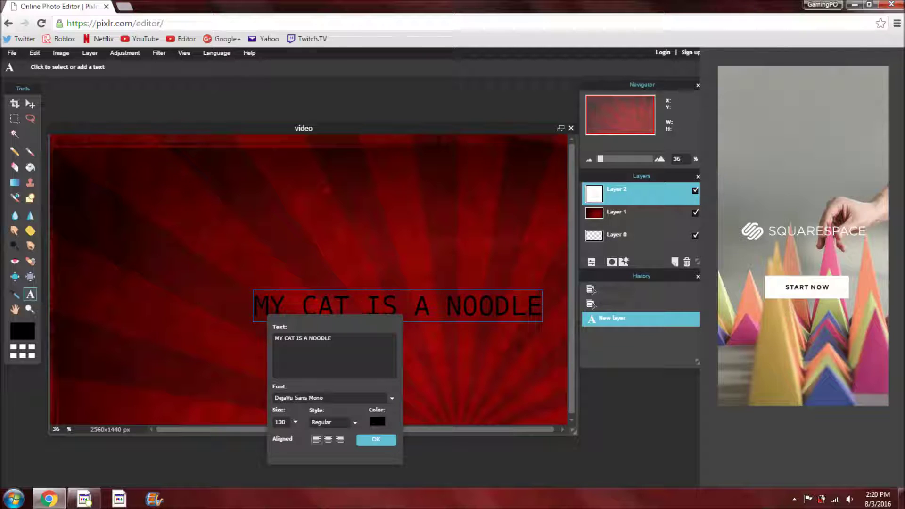
drag(301, 320, 500, 373)
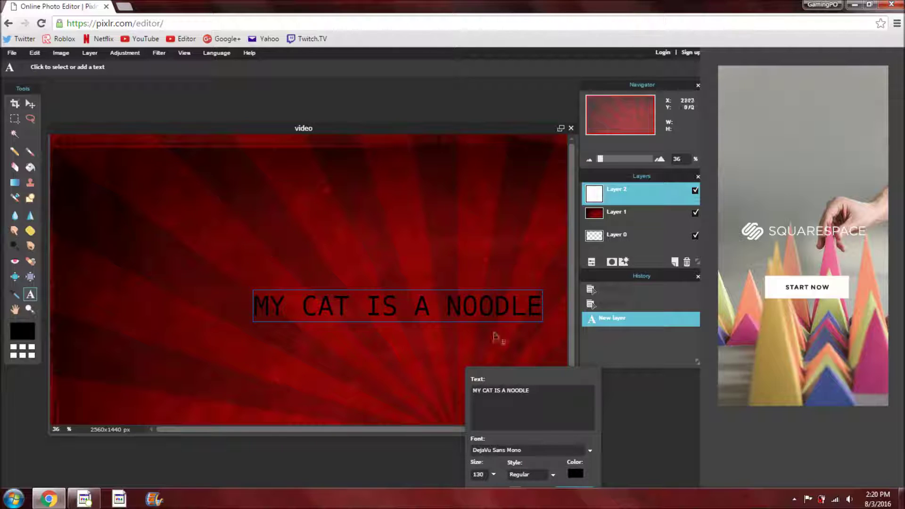
drag(527, 373, 436, 273)
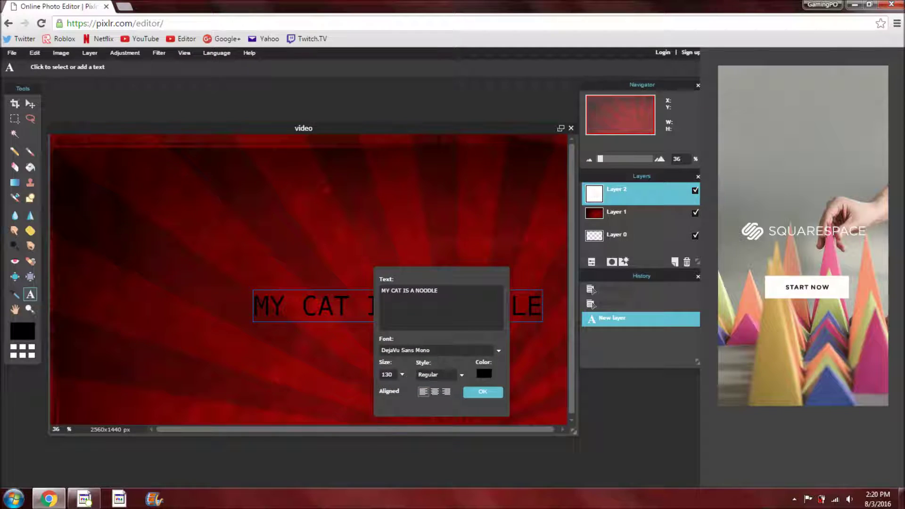
click(402, 374)
drag(402, 389, 391, 390)
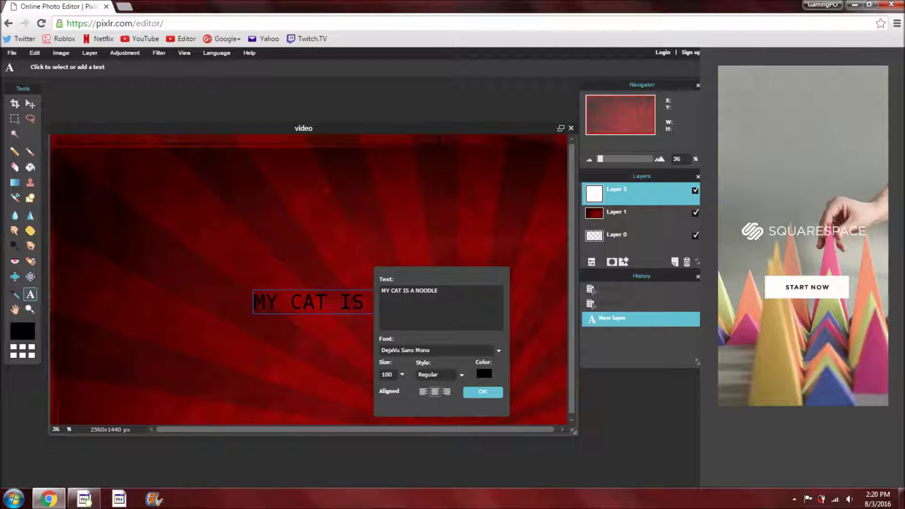
click(438, 374)
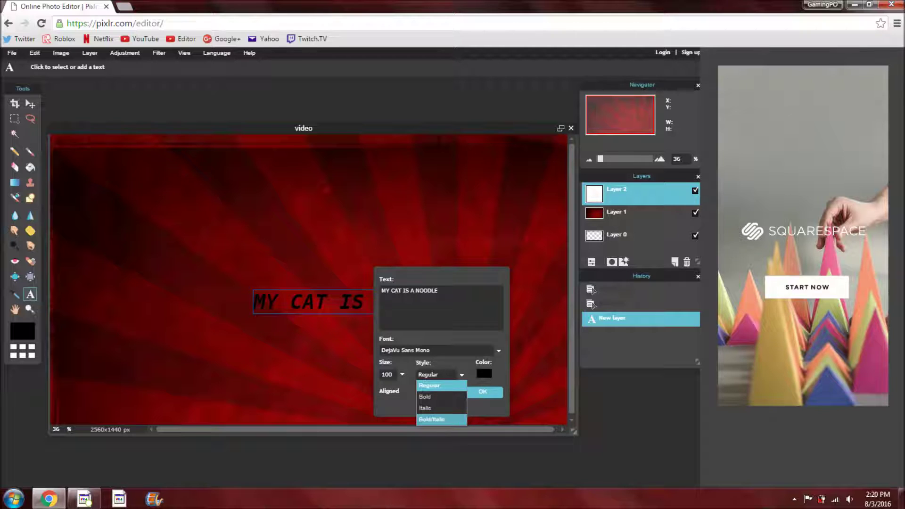
click(431, 419)
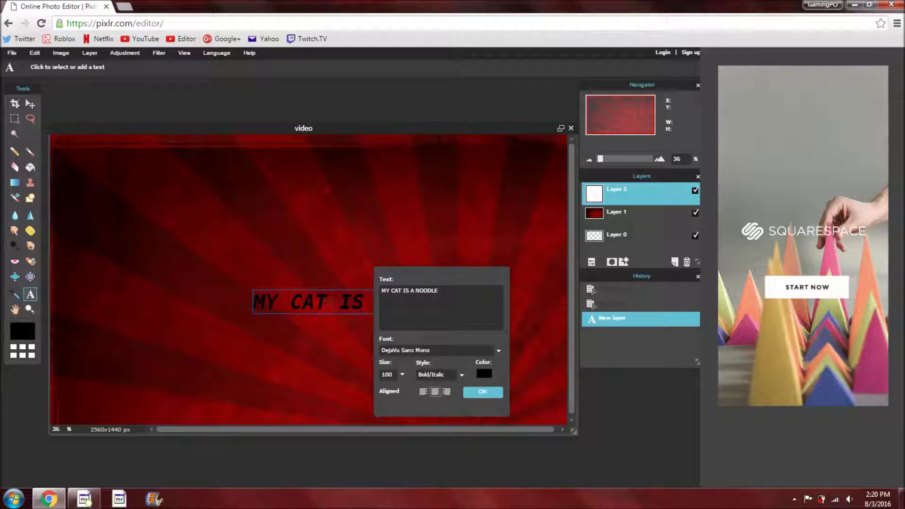
- Colour the MY CAT IS A NOODLE text white (ffffff), confirm it, and shift it slightly left and up on the canvas
drag(436, 406, 426, 372)
click(474, 340)
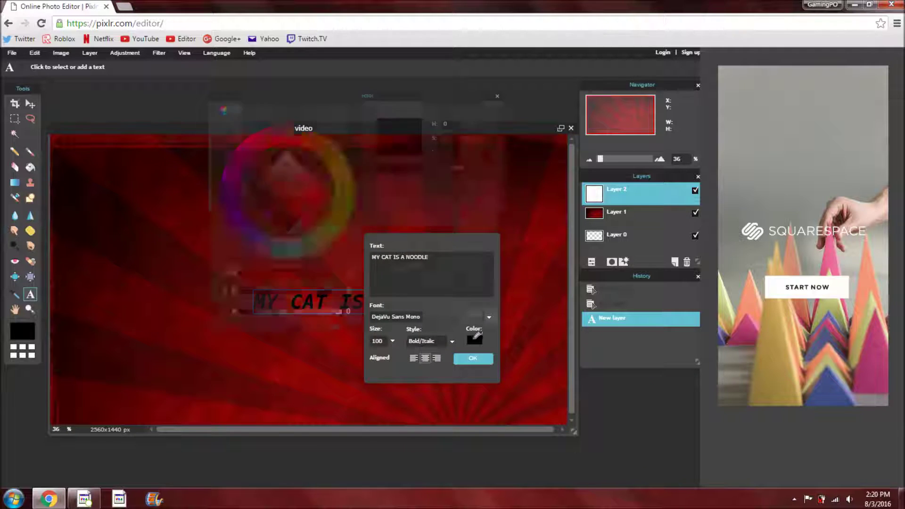
click(287, 151)
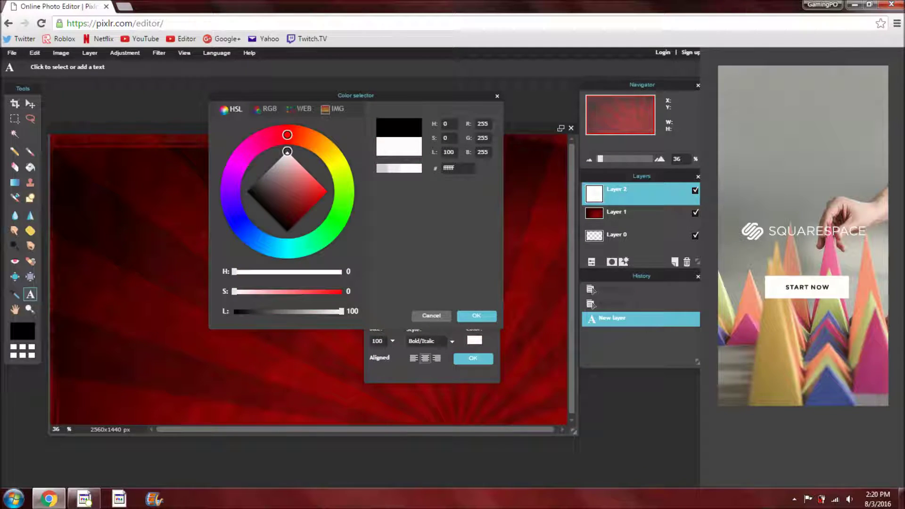
click(476, 316)
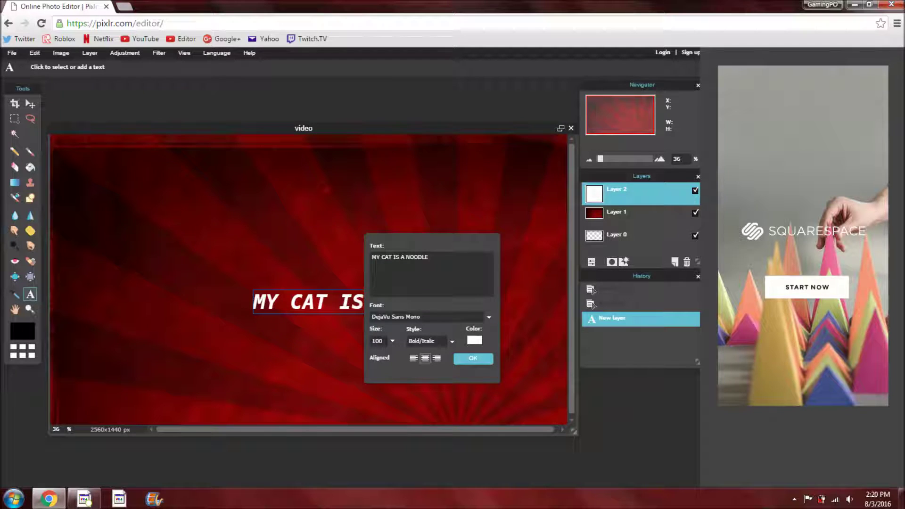
click(473, 358)
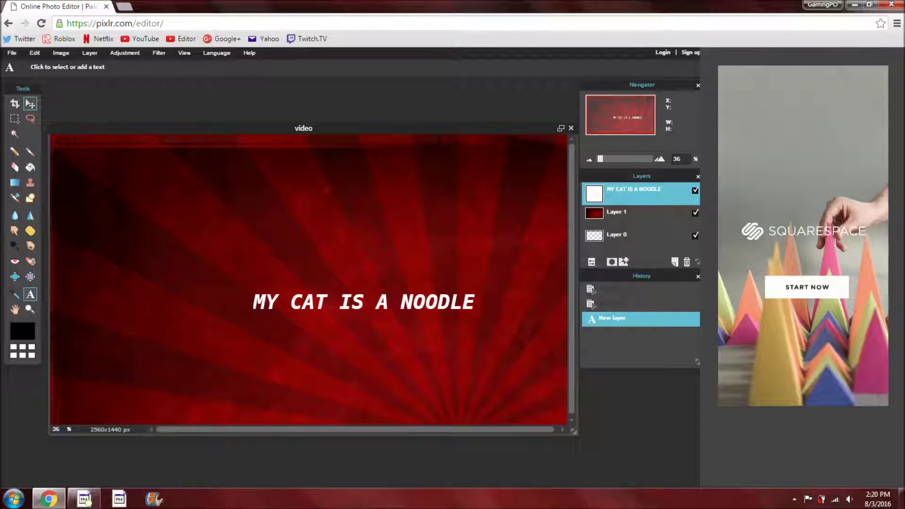
key(v)
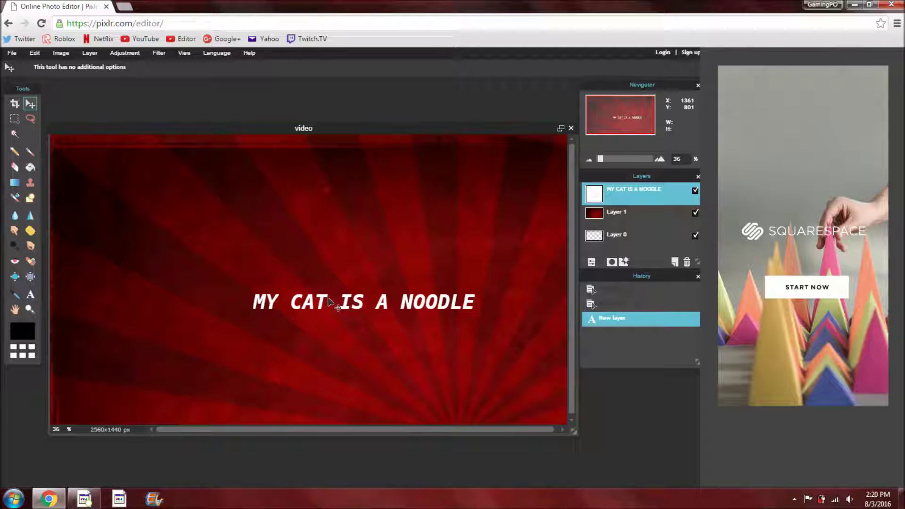
drag(329, 303, 284, 296)
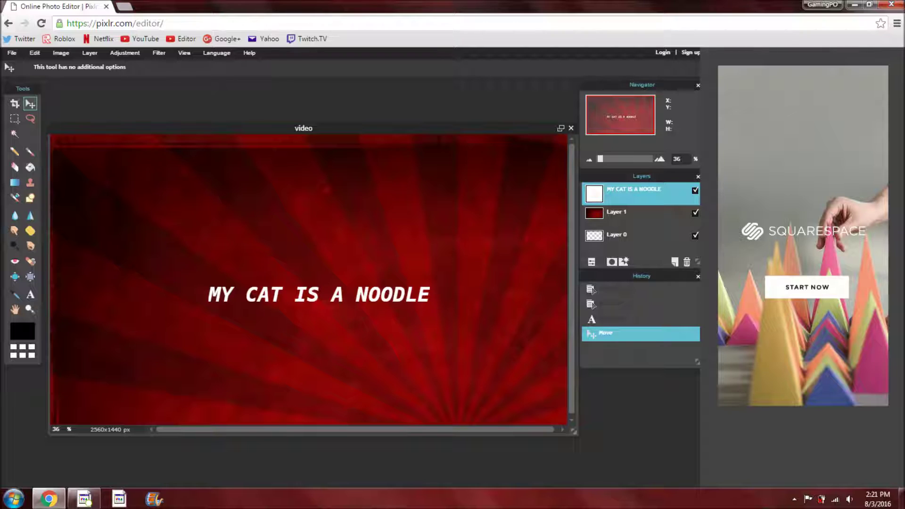
- Try the drop shadow, inner shadow and bevel styles on the MY CAT IS A NOODLE layer, leaving drop shadow and inner shadow enabled
click(623, 262)
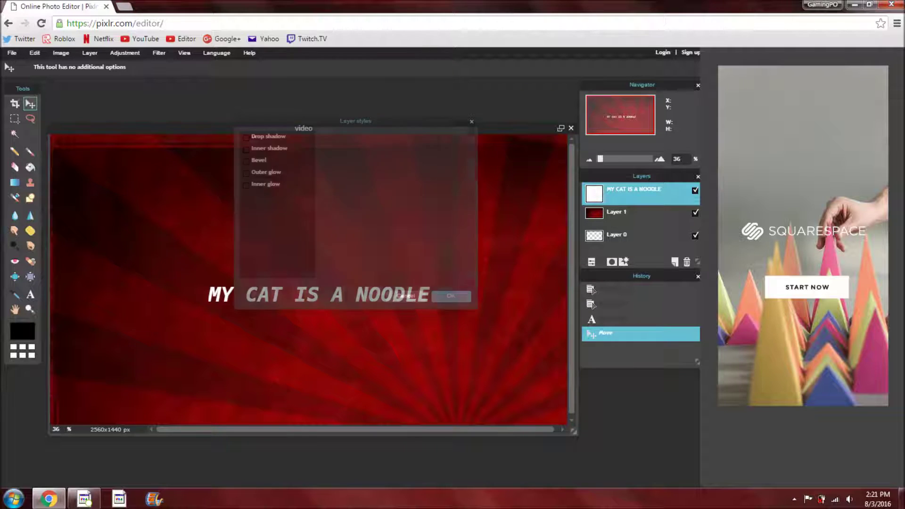
drag(358, 122, 630, 130)
click(518, 147)
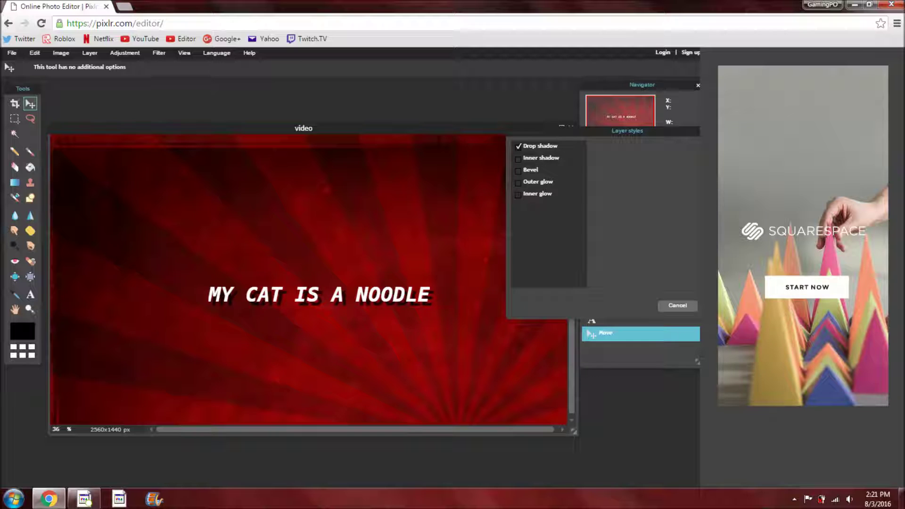
click(518, 146)
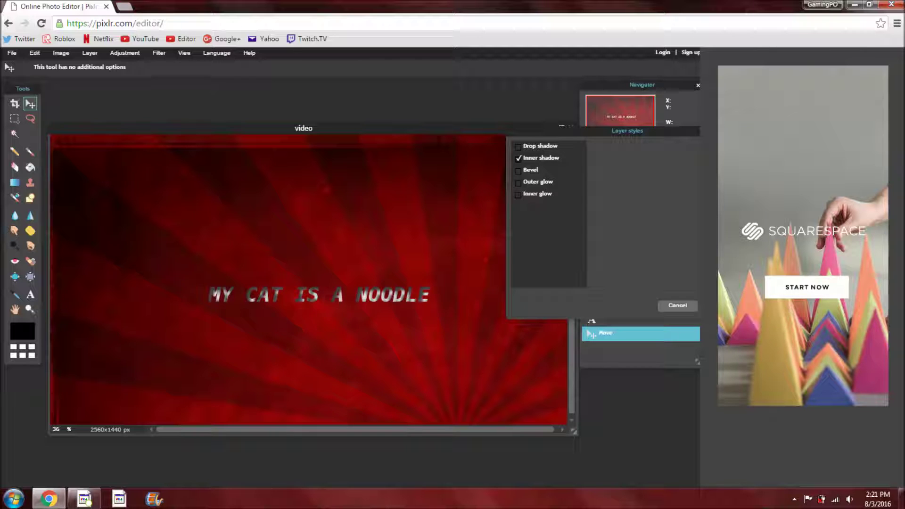
click(518, 170)
click(518, 171)
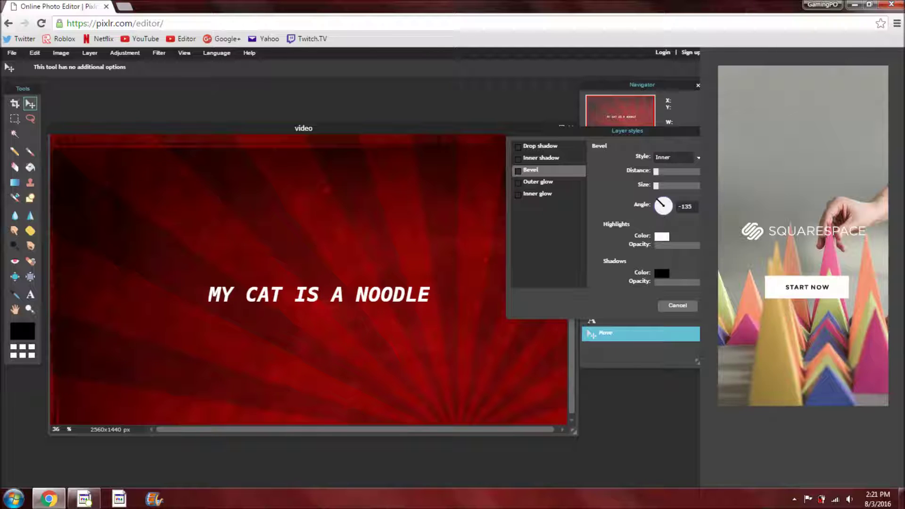
click(518, 146)
click(518, 159)
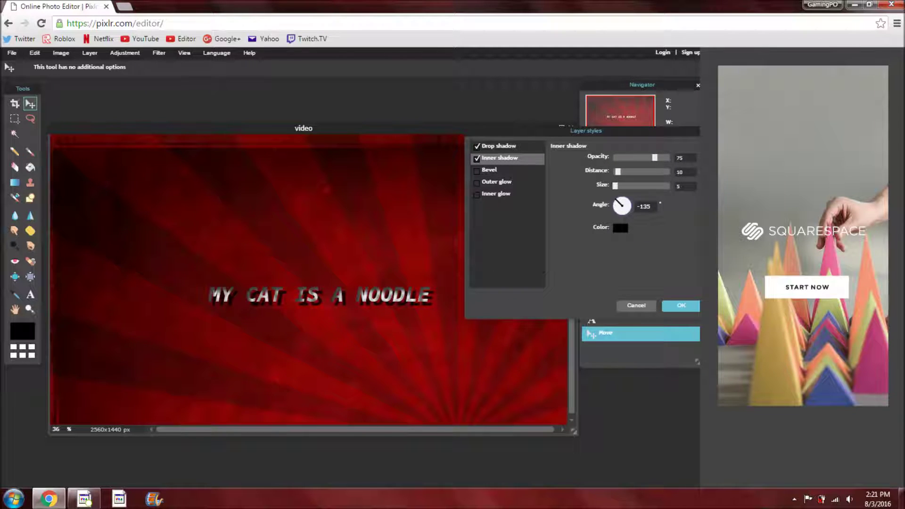
click(620, 229)
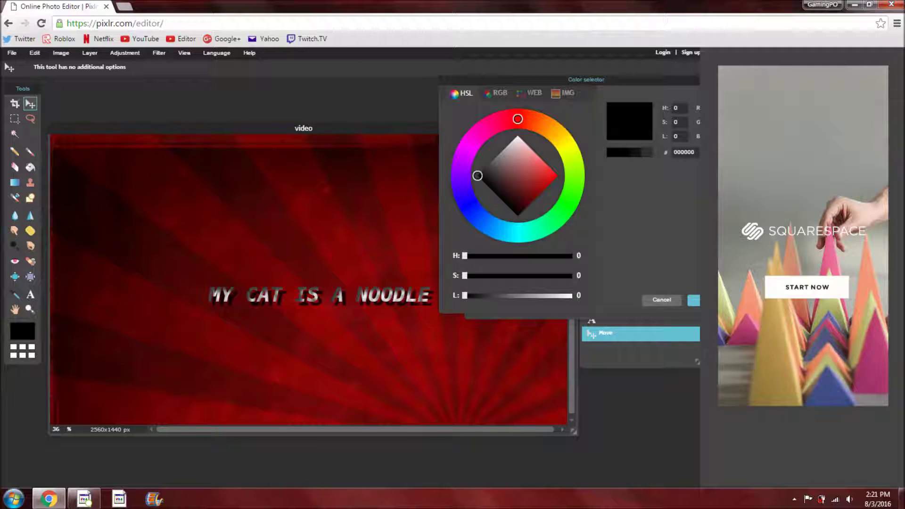
mouse_move(536, 192)
mouse_down()
mouse_move(499, 166)
mouse_move(503, 156)
mouse_move(557, 175)
mouse_move(521, 170)
mouse_move(507, 182)
mouse_move(526, 175)
mouse_up()
click(661, 300)
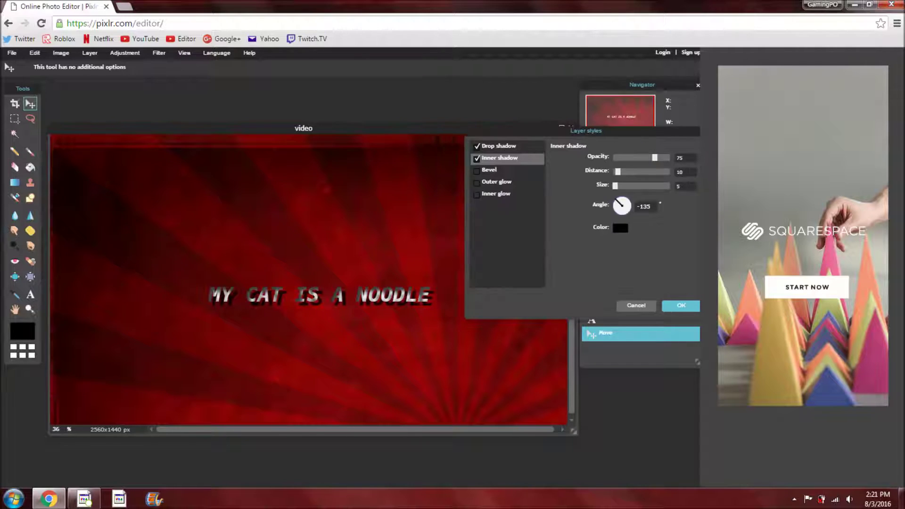
- Apply the layer styles and place a duplicate of the MY CAT IS A NOODLE layer directly below the original text
click(680, 306)
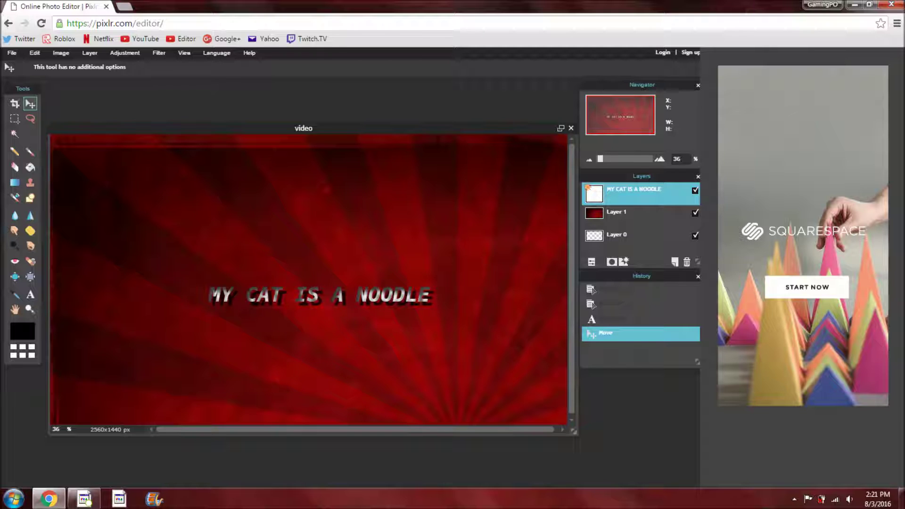
right_click(627, 194)
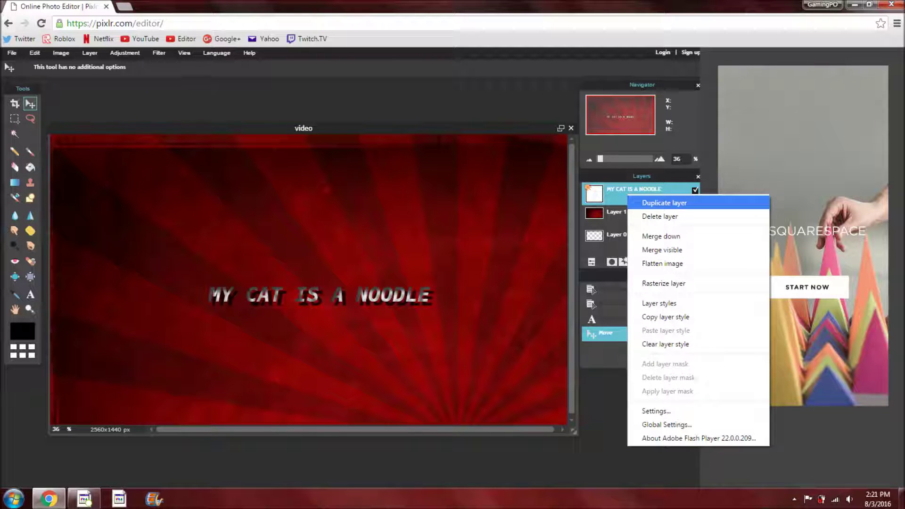
click(660, 203)
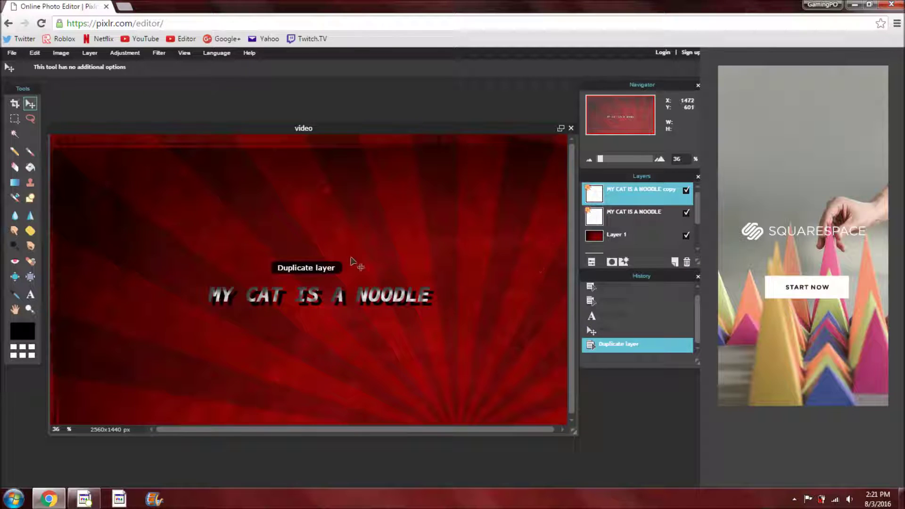
drag(299, 290, 304, 322)
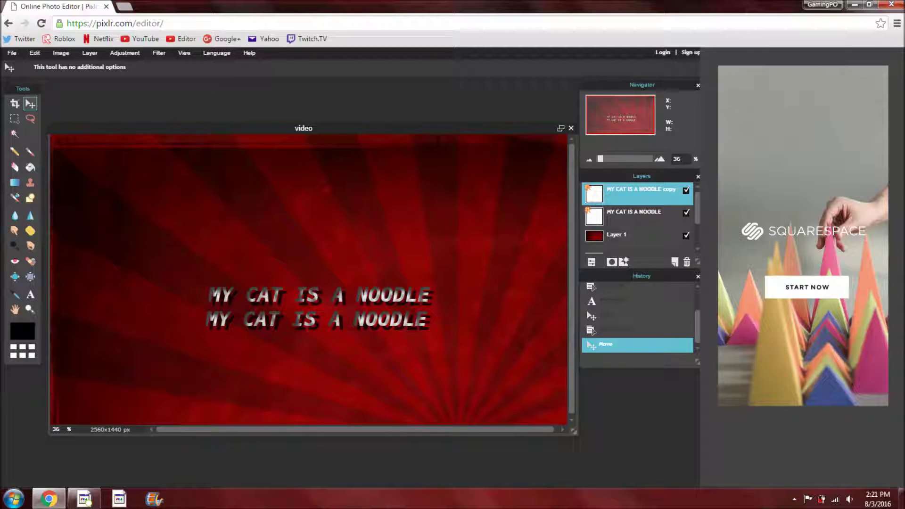
- Replace the wording of the duplicated text with "SUBSCRIBE FOR AWESOME CONTENT"
click(30, 295)
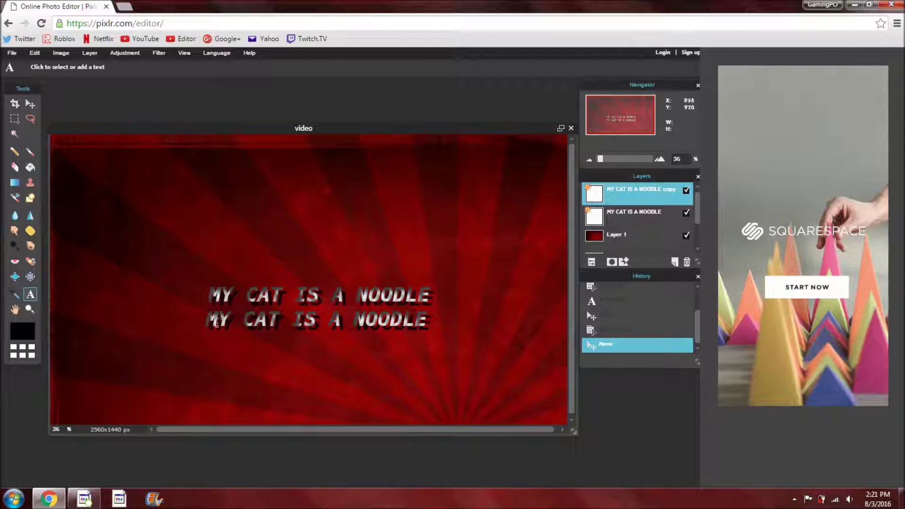
click(260, 326)
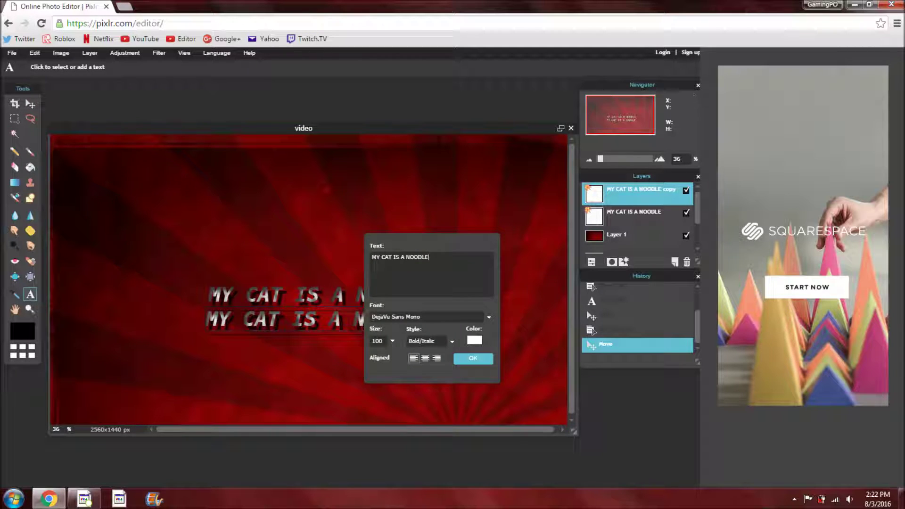
key(ctrl+a)
key(BackSpace)
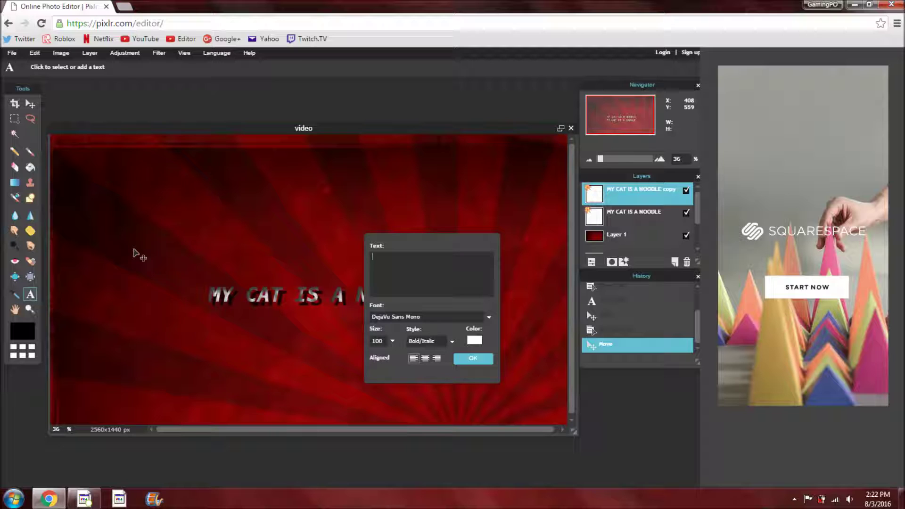
text(sUBSC)
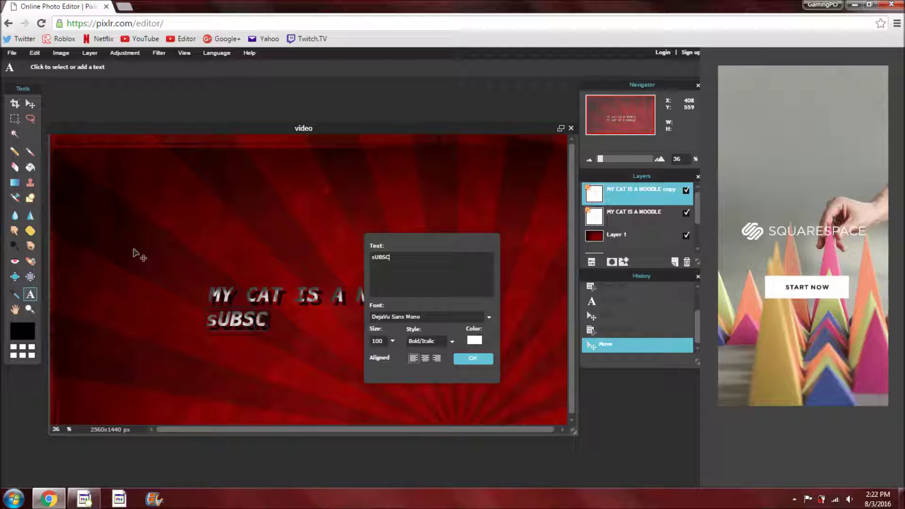
text(RIBE )
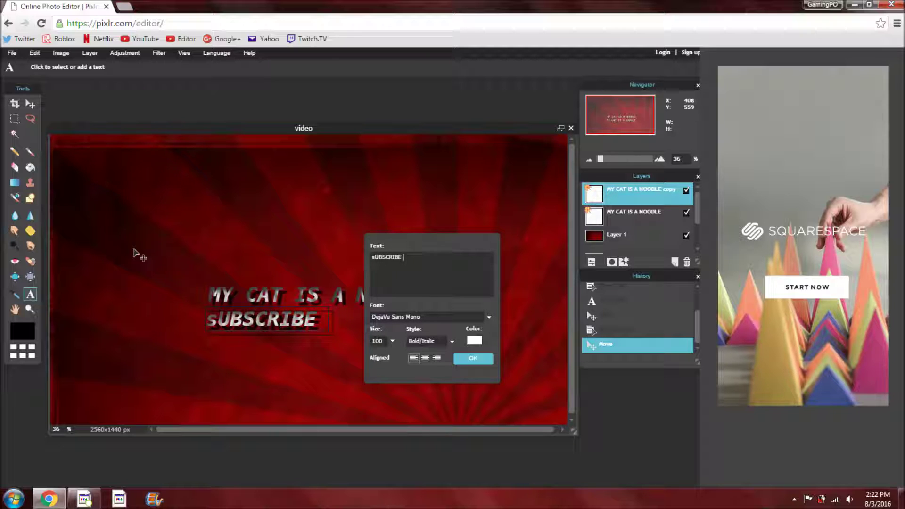
text(FOR AWESO)
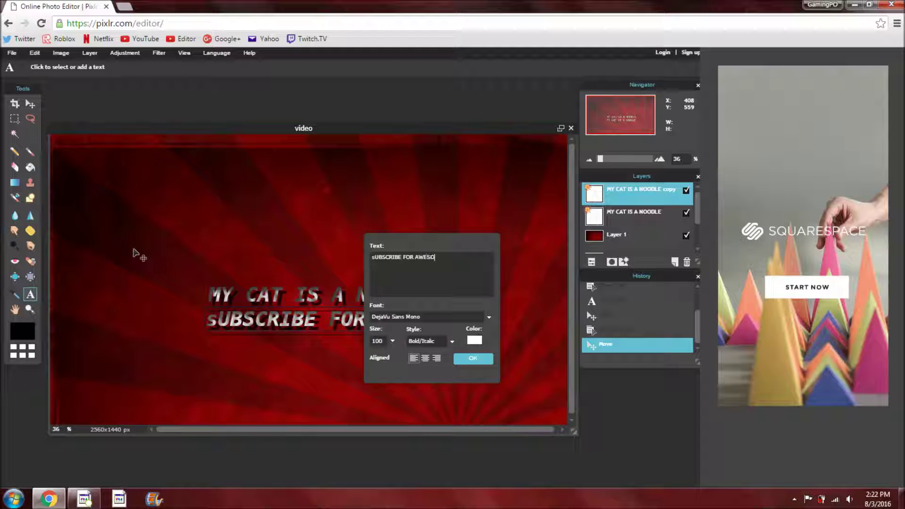
text(ME VID)
text(CONTENT)
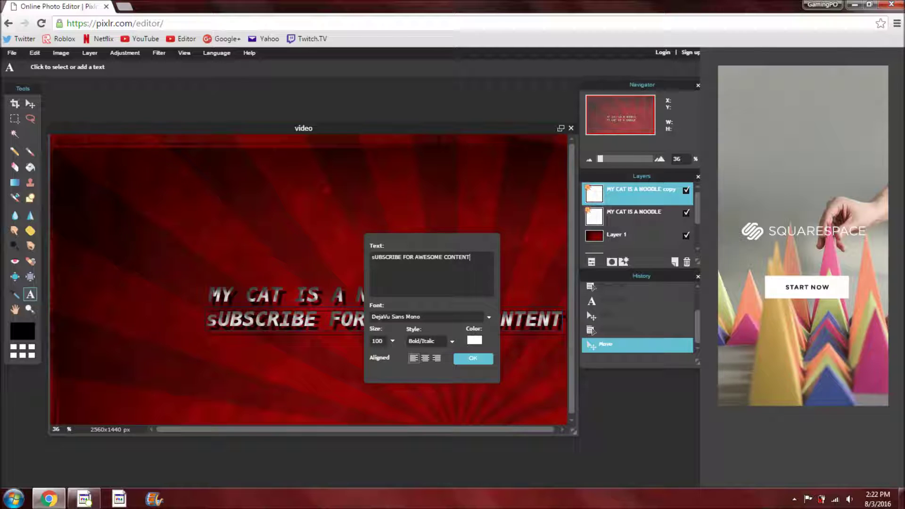
key(BackSpace)
text(S)
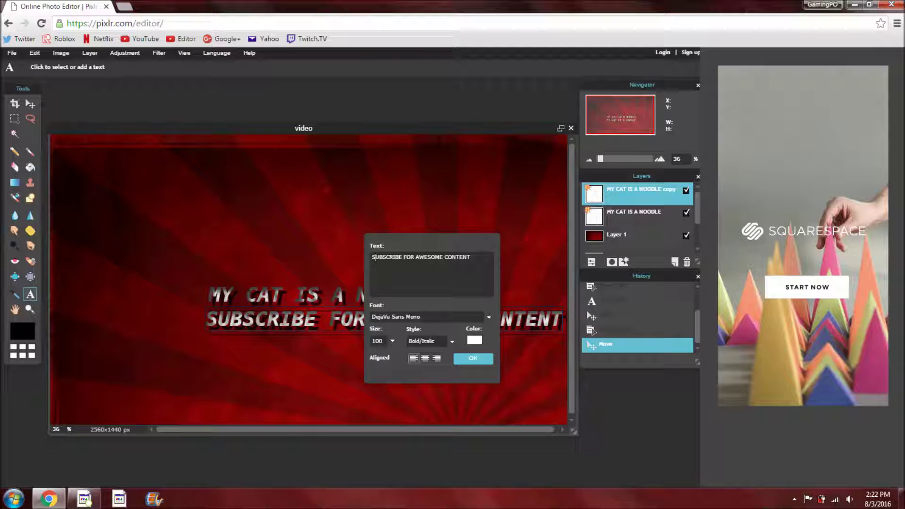
- Set the size of the SUBSCRIBE FOR AWESOME CONTENT text to 70, confirm it and switch to the Move tool
click(392, 341)
drag(382, 356, 367, 356)
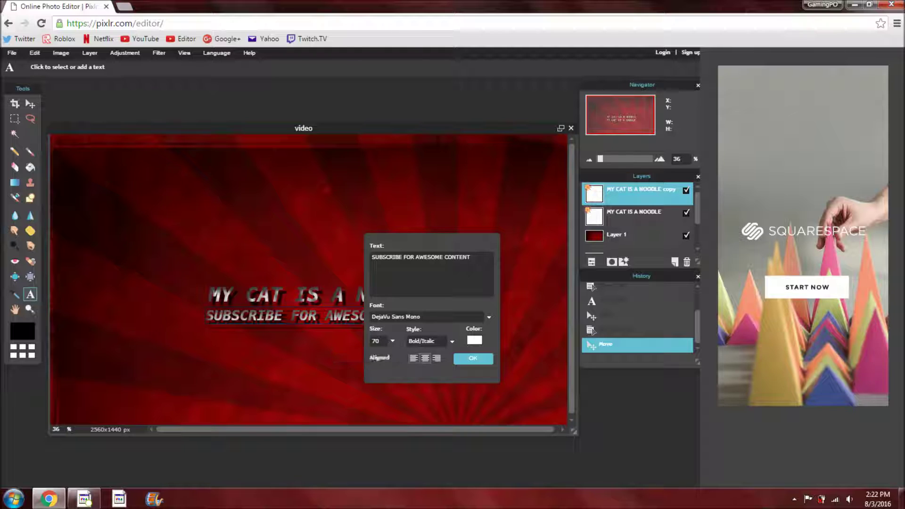
click(461, 356)
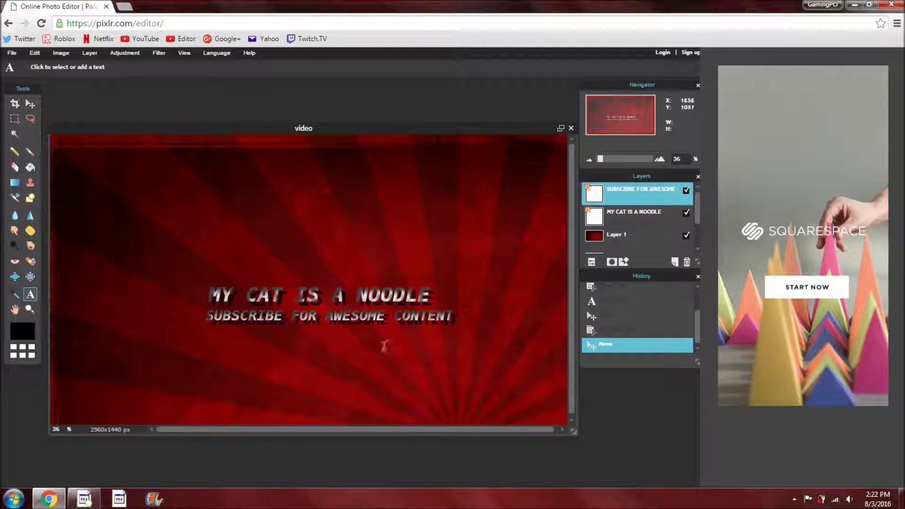
click(30, 104)
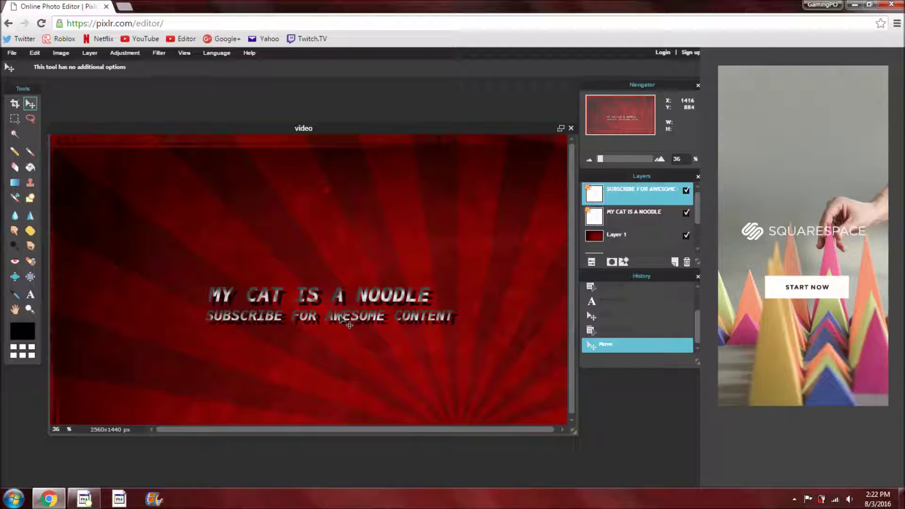
- Shift the SUBSCRIBE FOR AWESOME CONTENT text left so that it sits centred beneath the MY CAT IS A NOODLE title
drag(340, 319, 325, 319)
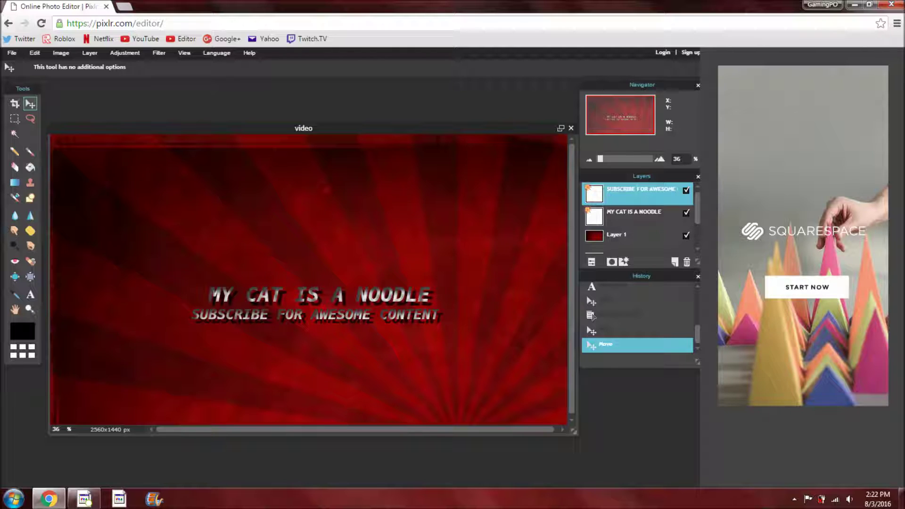
- Search Google Images for "controller png" in a new browser tab and browse the results
click(124, 7)
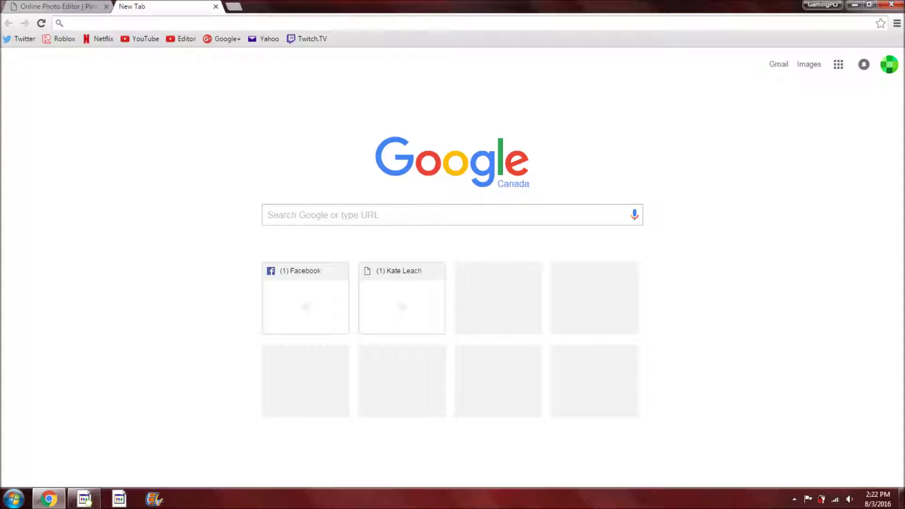
text(controlle)
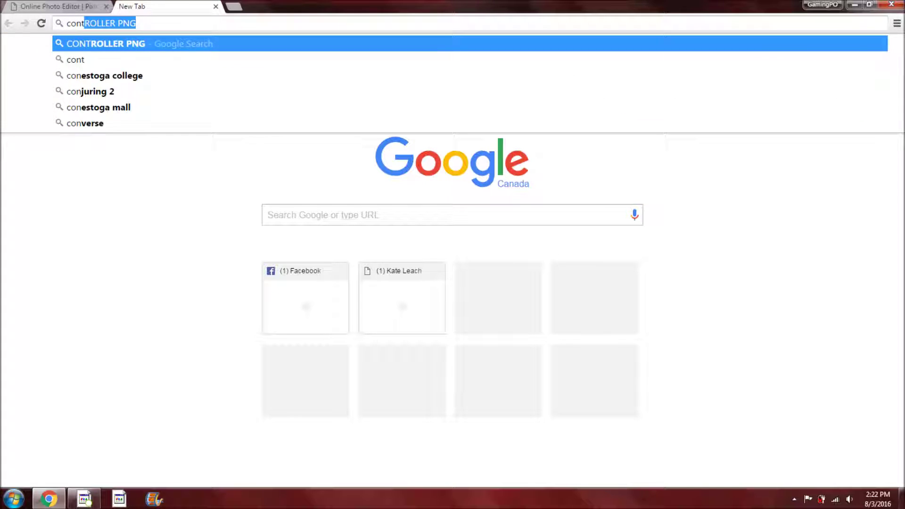
text(r png)
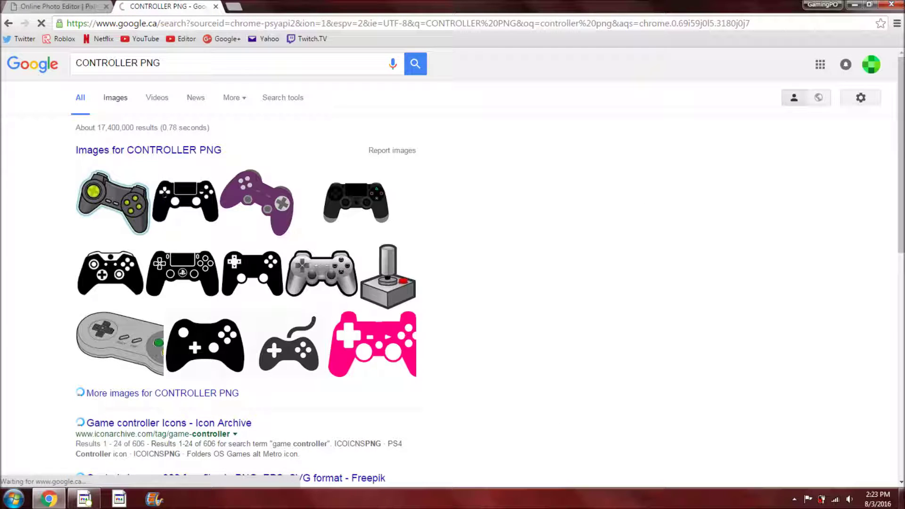
click(115, 97)
scroll(448, 325, down, 1)
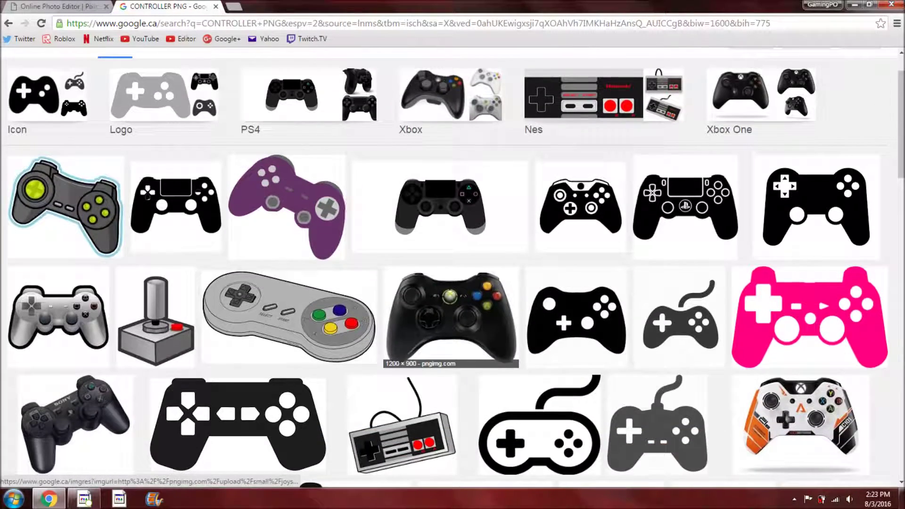
scroll(141, 235, up, 1)
- Save the grey game controller image with green buttons from the results to the desktop and close the search tab
click(66, 264)
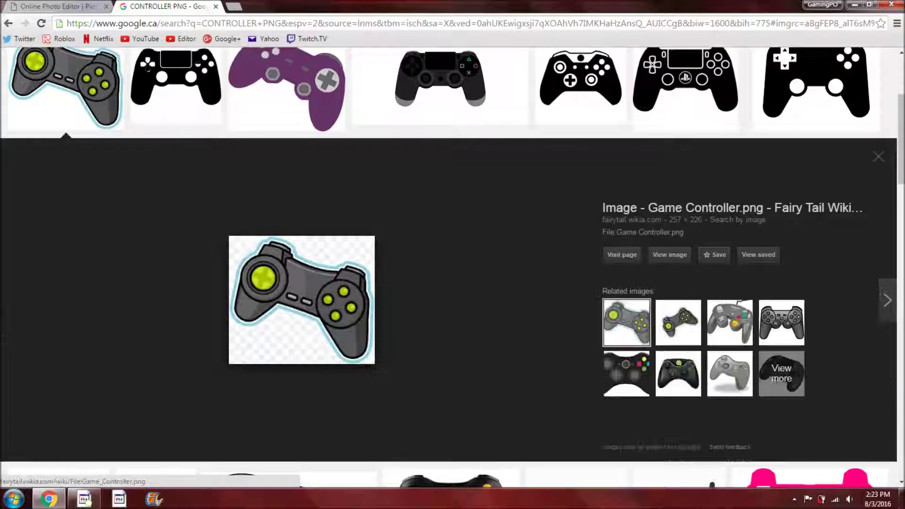
drag(343, 4, 342, 21)
drag(263, 301, 631, 302)
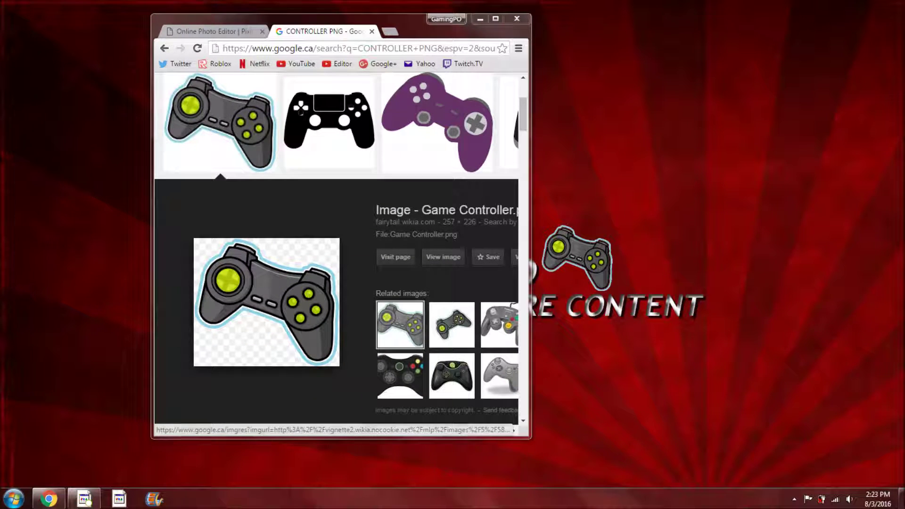
click(495, 19)
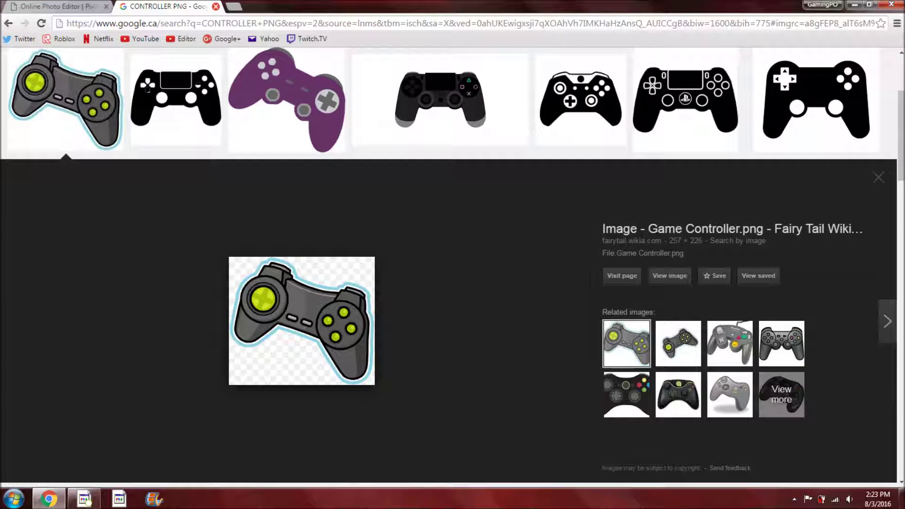
click(216, 6)
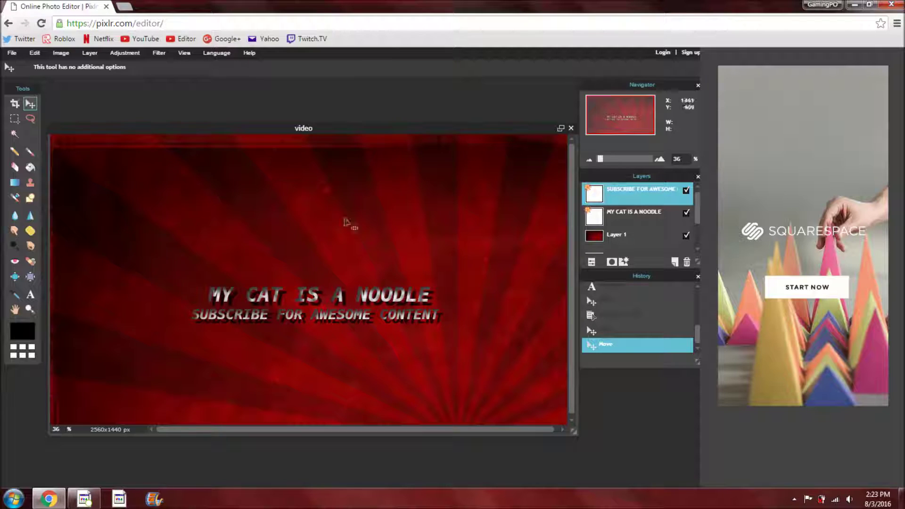
- Open the Game_Controller PNG image from the Desktop in the editor
click(12, 53)
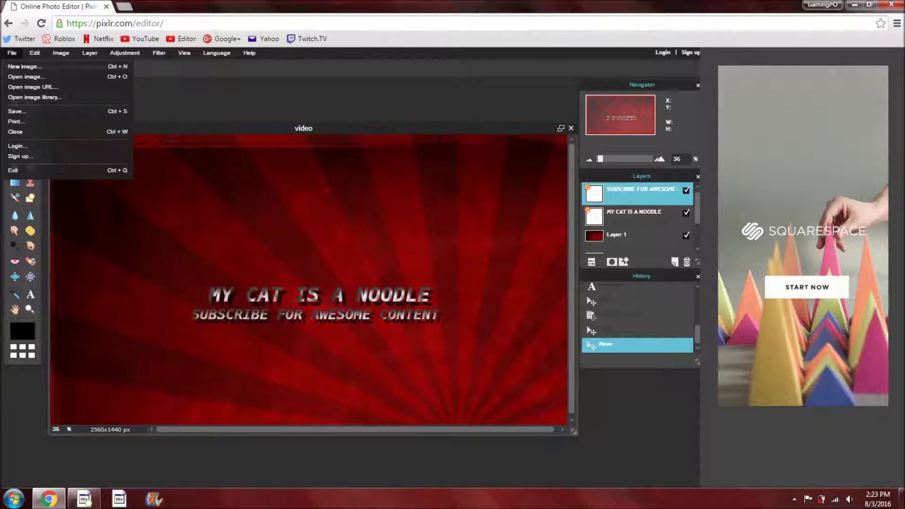
click(26, 76)
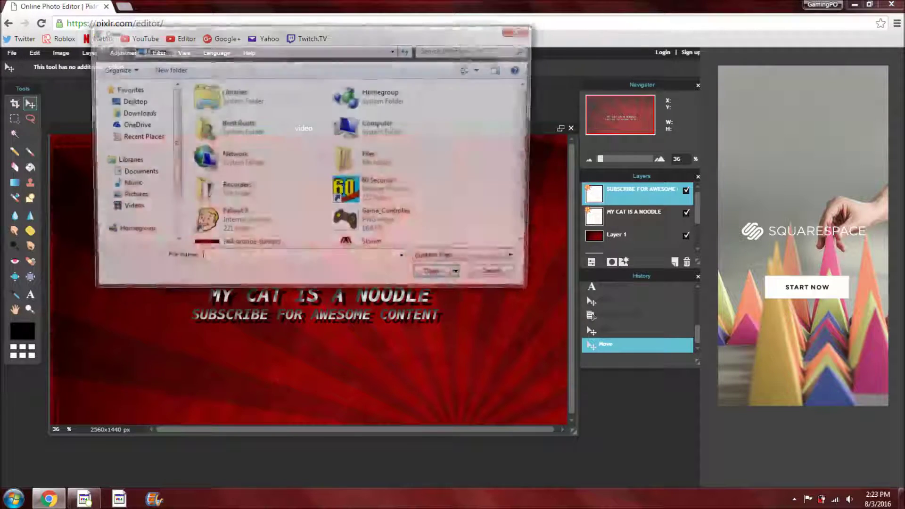
drag(528, 156, 529, 172)
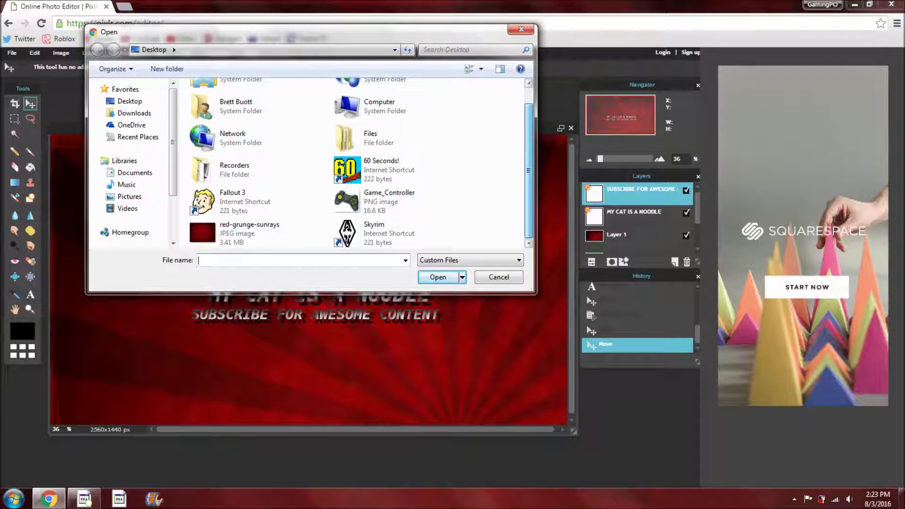
click(402, 202)
double_click(413, 200)
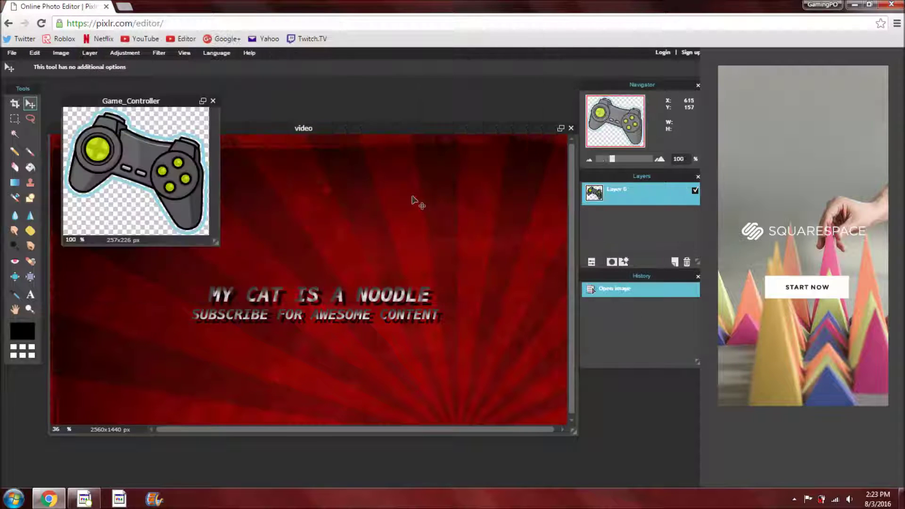
- Copy the entire Game_Controller image into the video image as a new layer and place it beyond the end of the title
drag(131, 100, 119, 139)
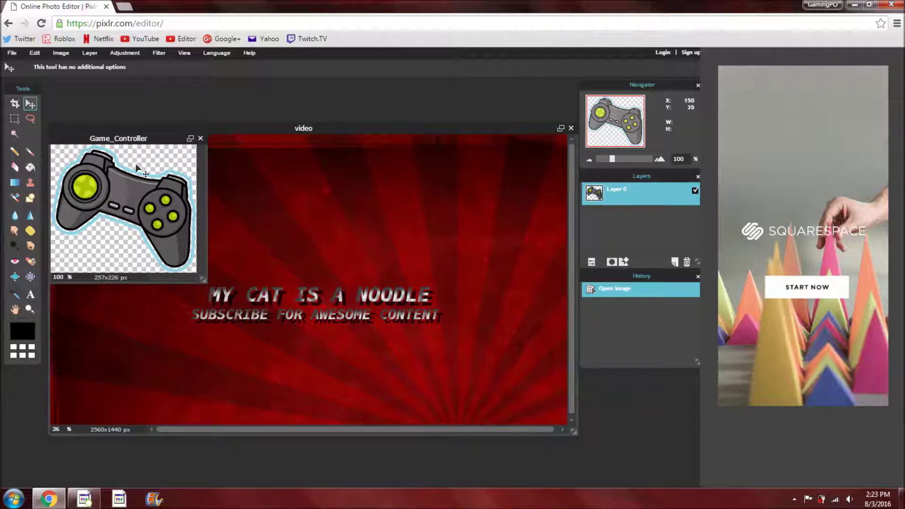
key(ctrl+a)
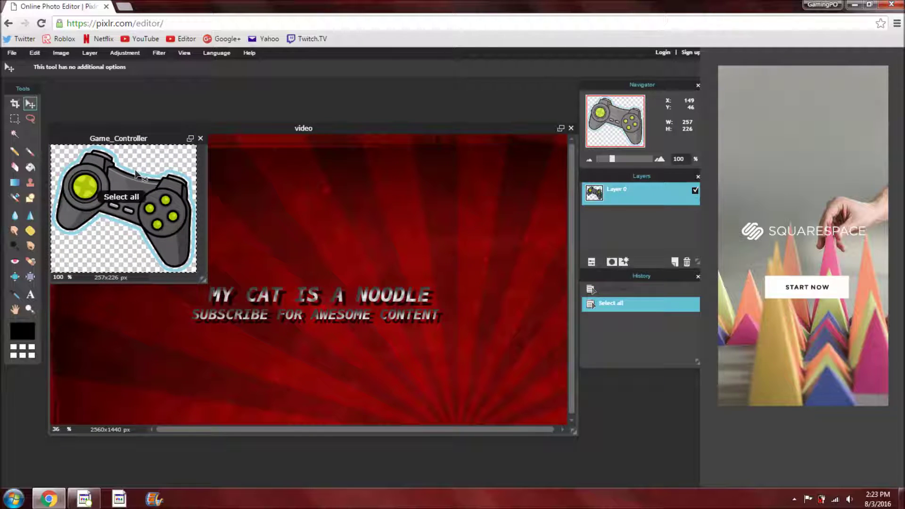
key(ctrl+c)
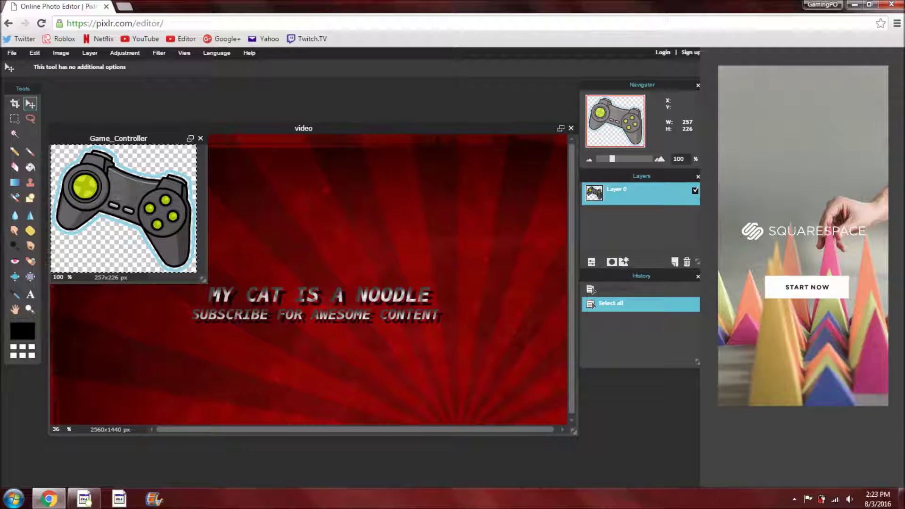
click(298, 229)
key(ctrl+v)
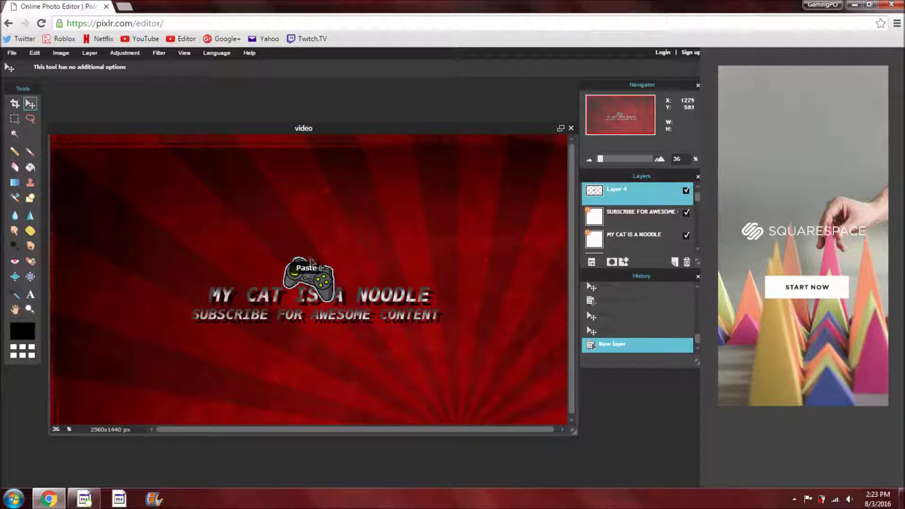
drag(315, 276, 475, 284)
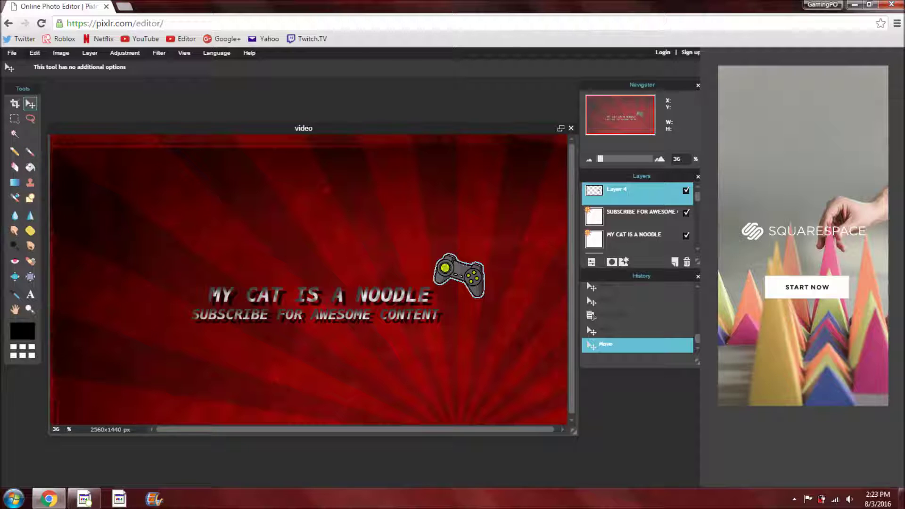
- Try to shrink, rotate and reposition the controller beside the text with Free transform
click(35, 53)
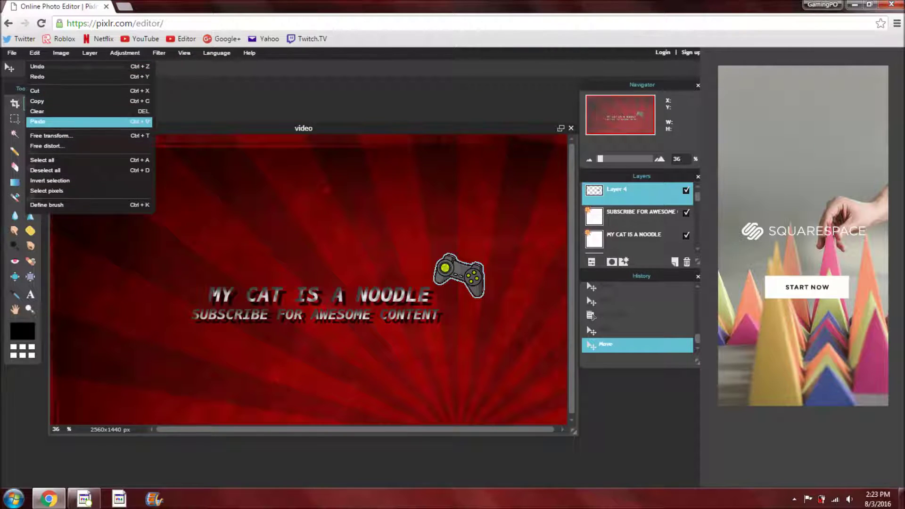
click(51, 135)
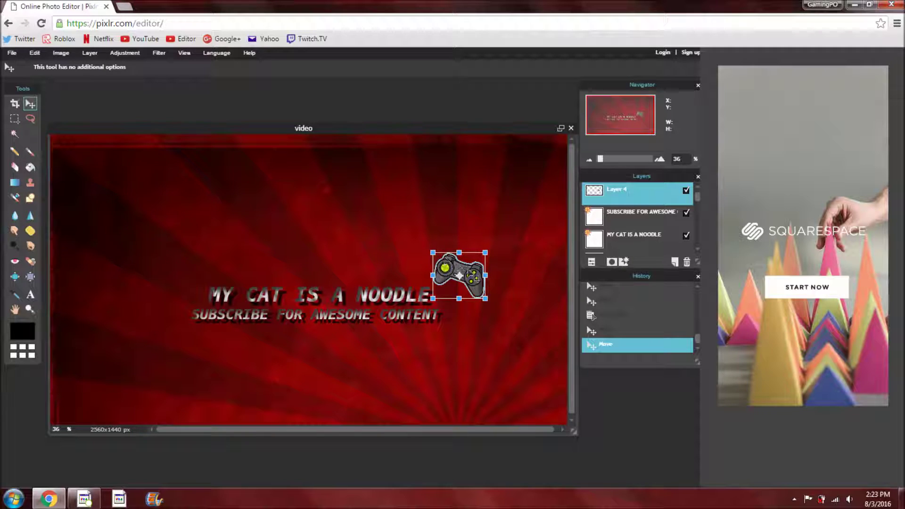
drag(466, 276, 518, 283)
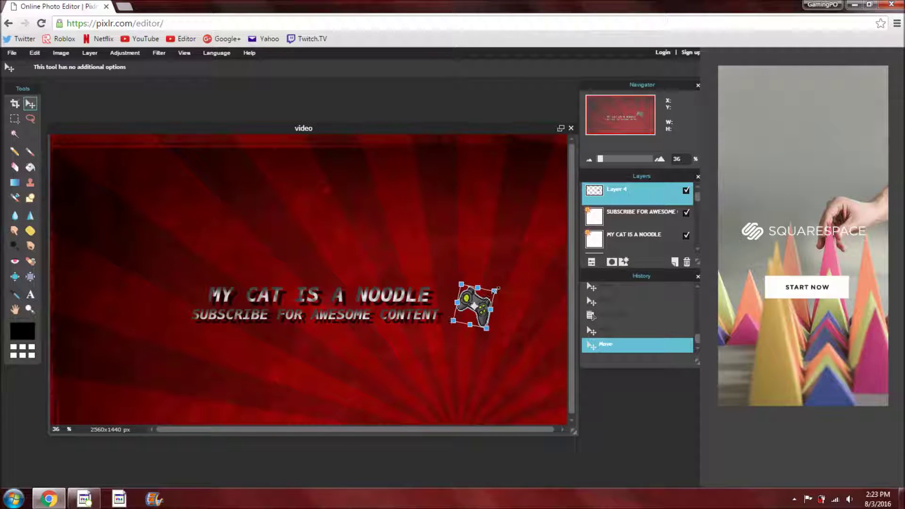
drag(496, 289, 473, 307)
key(Return)
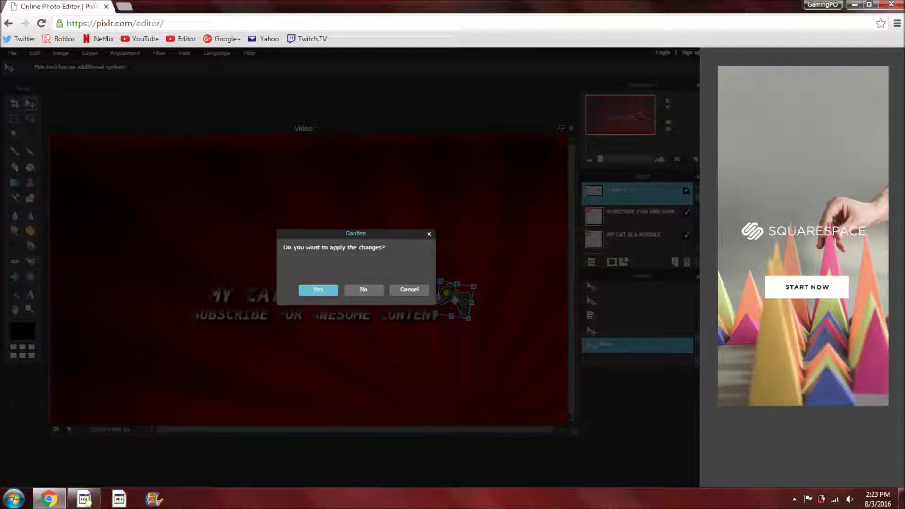
click(318, 289)
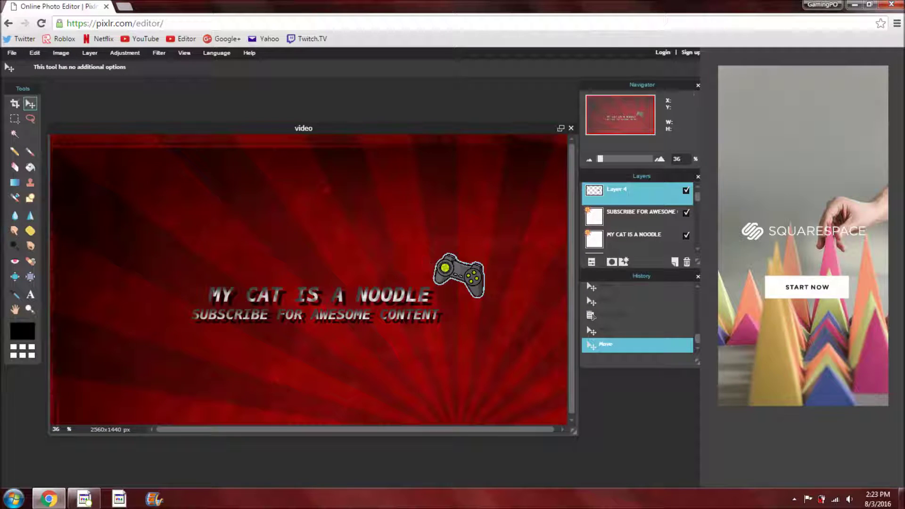
- Move the controller with Free transform so it sits just right of both text lines, and apply the transformation
click(35, 53)
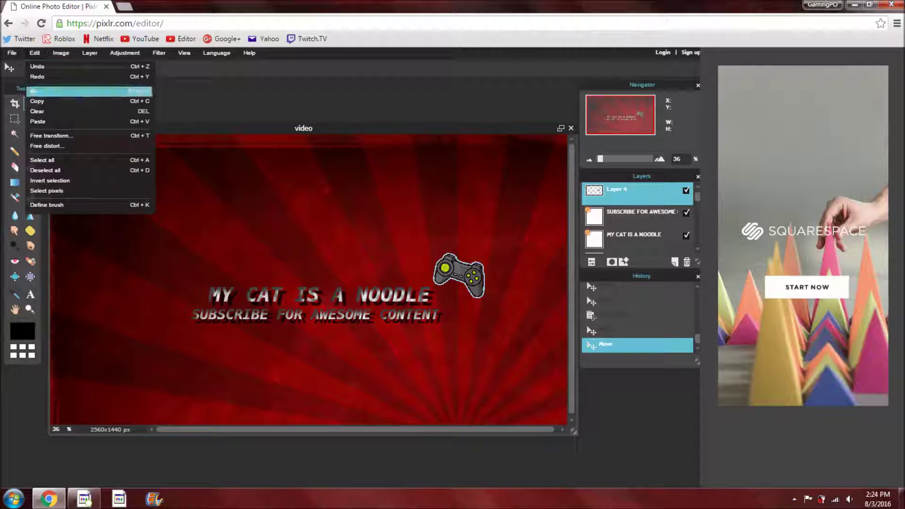
click(51, 136)
drag(468, 266, 476, 285)
click(501, 284)
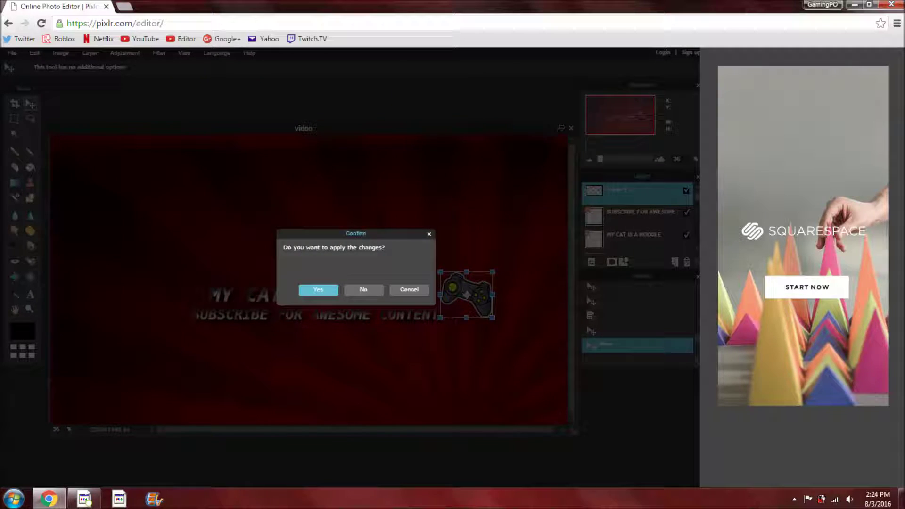
key(Return)
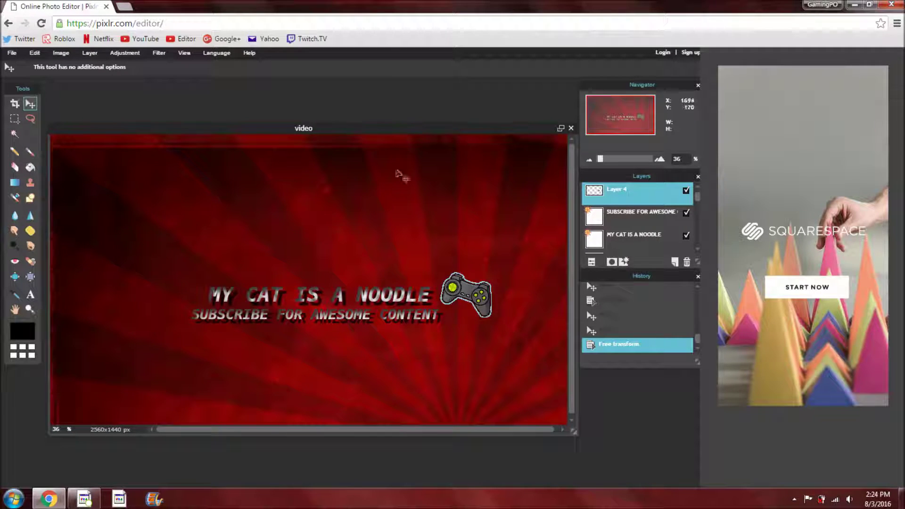
- Try to save the image to the computer as a JPEG named video with quality 100
click(11, 52)
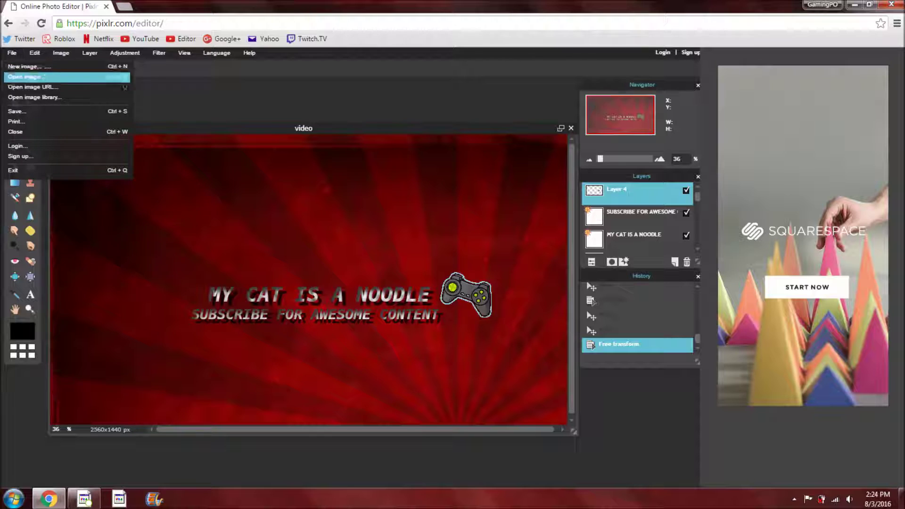
click(19, 111)
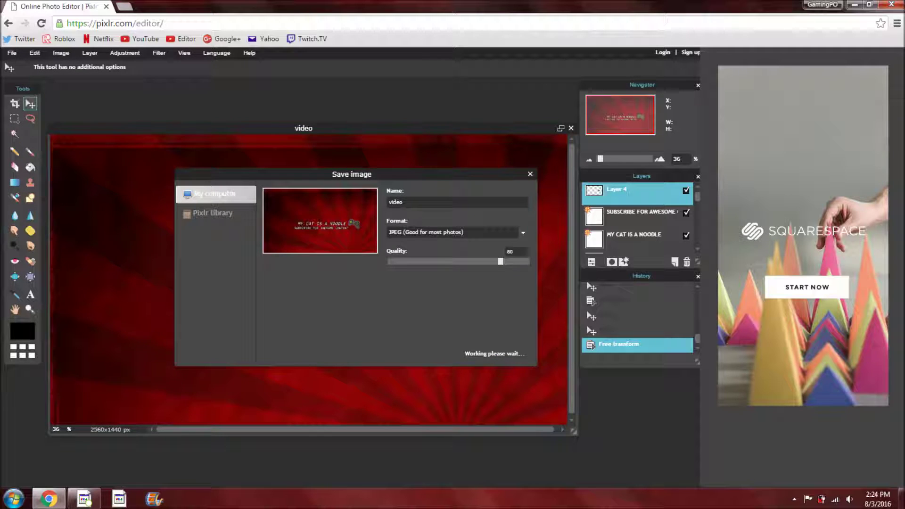
drag(500, 262, 528, 261)
click(511, 352)
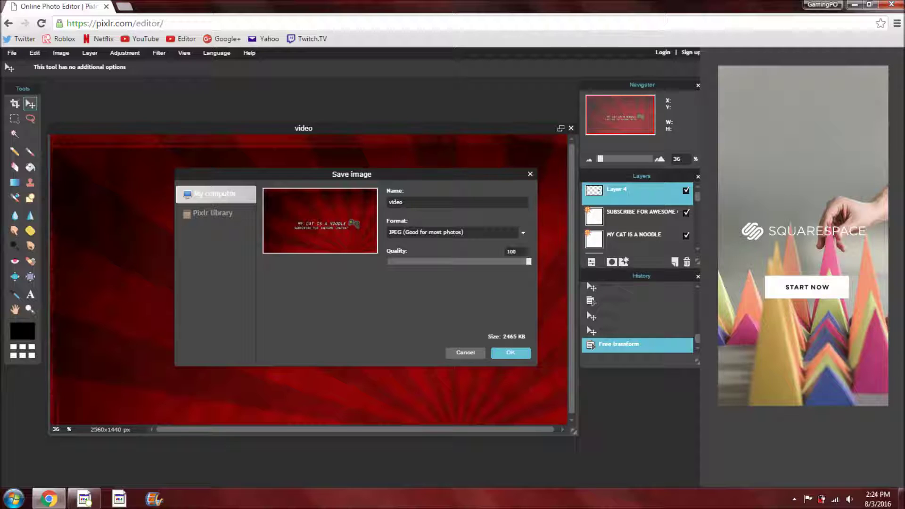
click(523, 232)
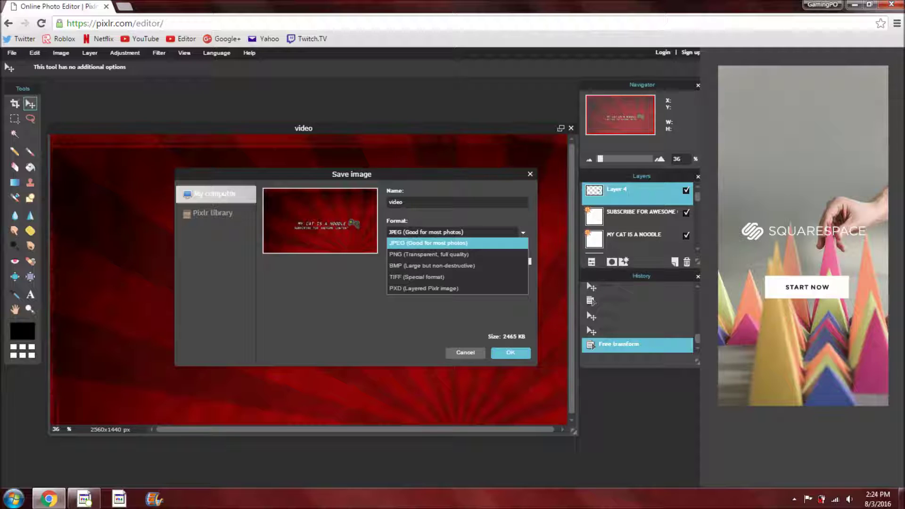
click(457, 243)
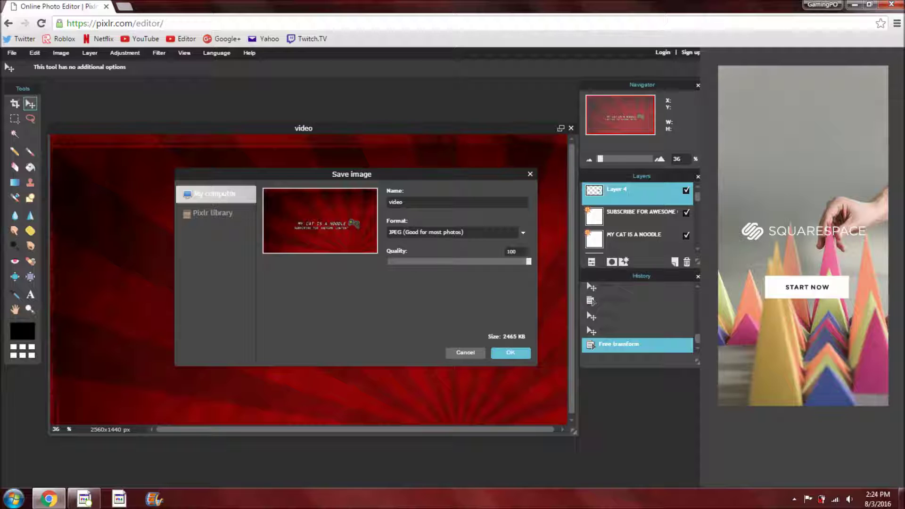
key(Return)
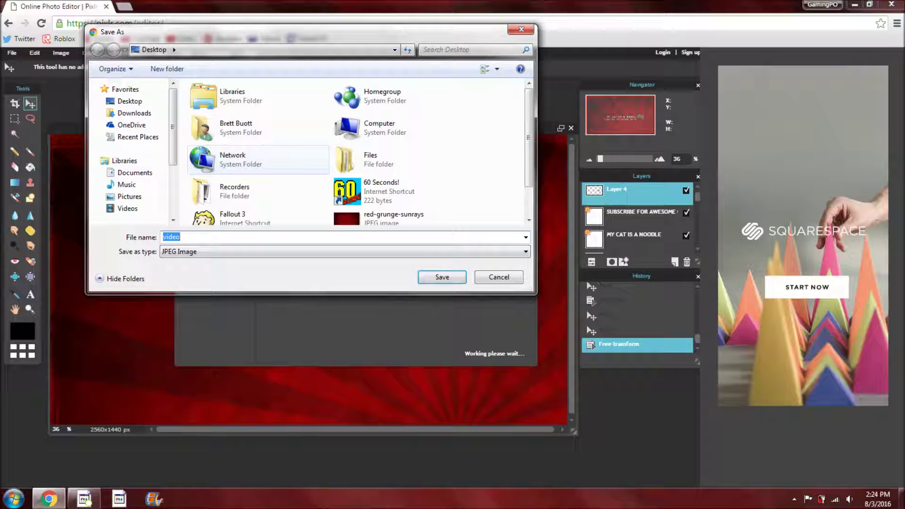
key(Escape)
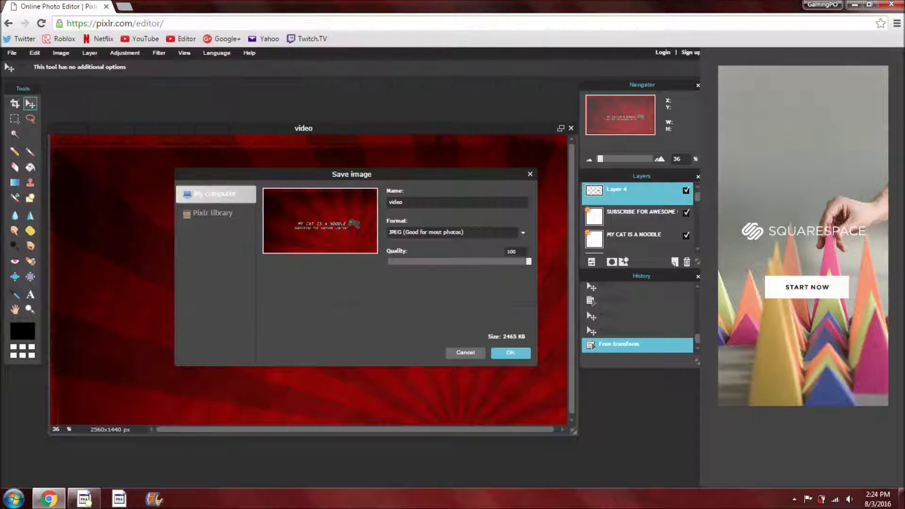
click(530, 175)
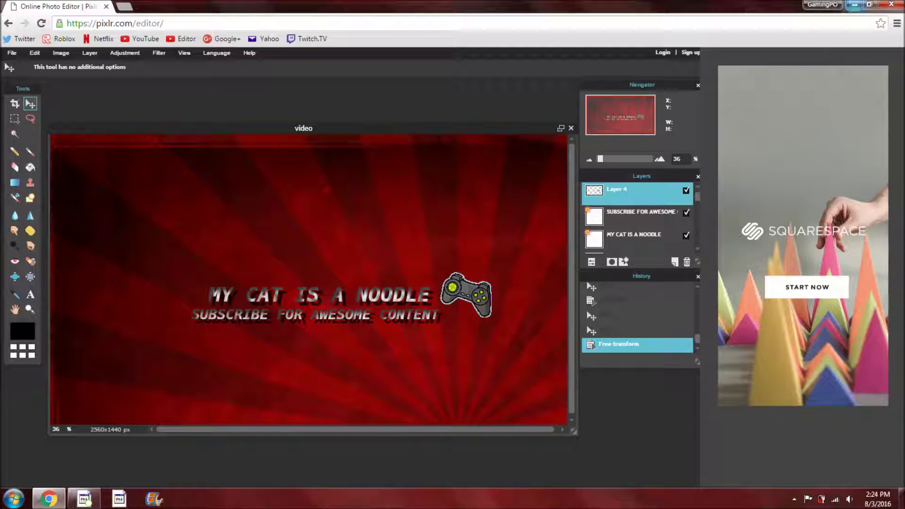
- Close the browser window and confirm leaving the editor page
click(889, 5)
key(Return)
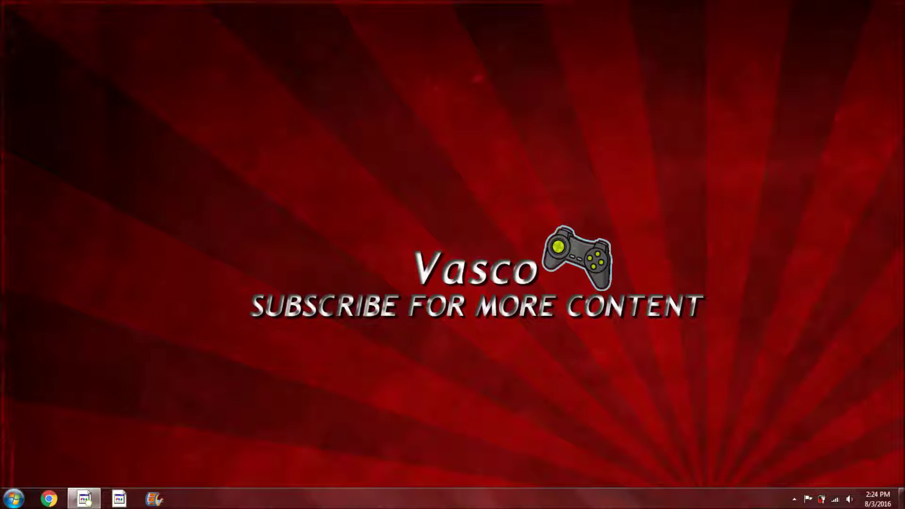